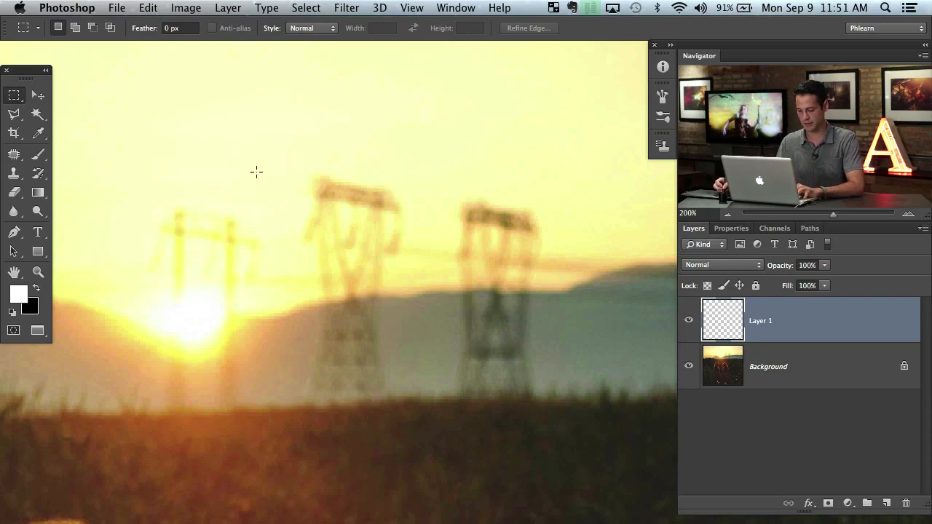
Step: Use the Clone Stamp tool to paint sky over the upper part of the right power tower on Layer 1
key("s")
left_click_drag(348, 228, 217, 220)
left_click_drag(386, 248, 278, 265)
left_click_drag(411, 260, 376, 256)
key("super+minus")
left_click_drag(223, 267, 200, 148)
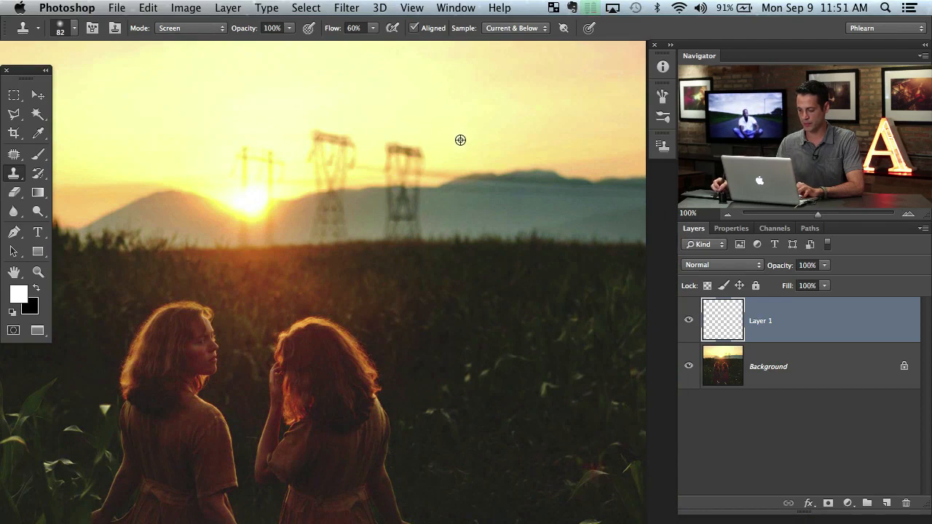
mouse_move(424, 157)
left_mouse_down()
mouse_move(395, 172)
mouse_move(414, 163)
mouse_move(410, 152)
mouse_move(381, 164)
mouse_move(403, 144)
mouse_move(412, 168)
mouse_move(454, 164)
mouse_move(424, 174)
mouse_move(404, 160)
mouse_move(400, 132)
left_mouse_up()
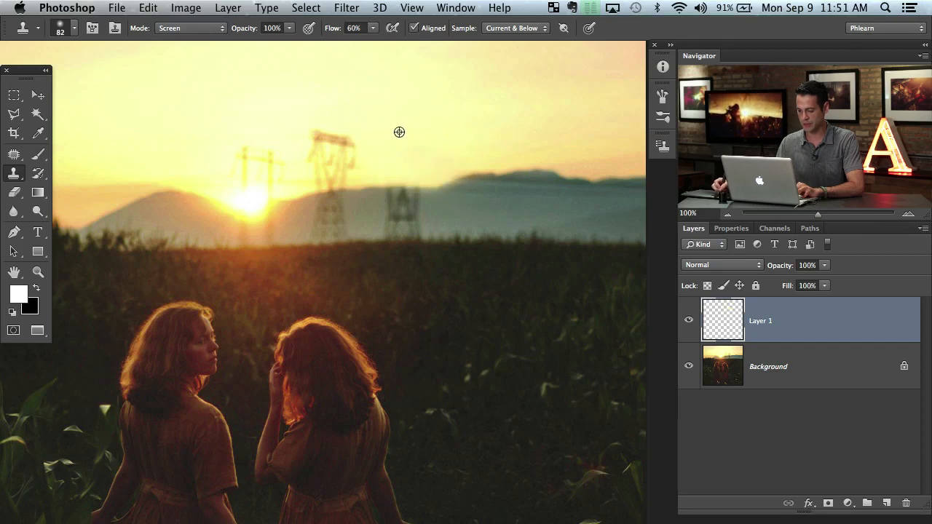
Step: Clone nearby sky over the upper part of the middle power tower
mouse_move(319, 170)
left_mouse_down()
mouse_move(355, 160)
mouse_move(313, 149)
mouse_move(327, 133)
mouse_move(350, 135)
mouse_move(303, 162)
mouse_move(310, 168)
mouse_move(324, 146)
mouse_move(305, 149)
mouse_move(315, 158)
mouse_move(342, 148)
left_mouse_up()
left_click(371, 128, "alt")
key("alt+super+z")
left_click(331, 120, "alt")
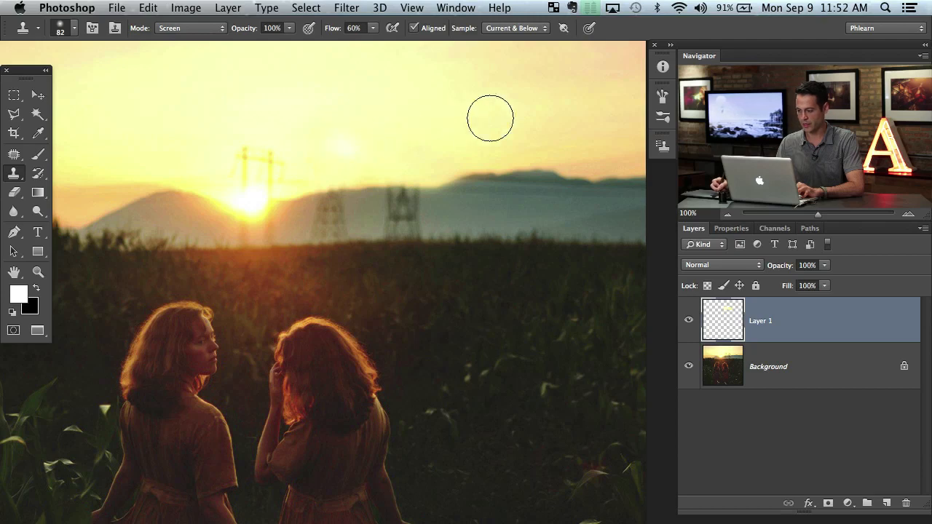
Step: Keep the clone source sampling at Current & Below and clone sky over the left tower beside the sun
left_click(509, 34)
left_click(504, 29)
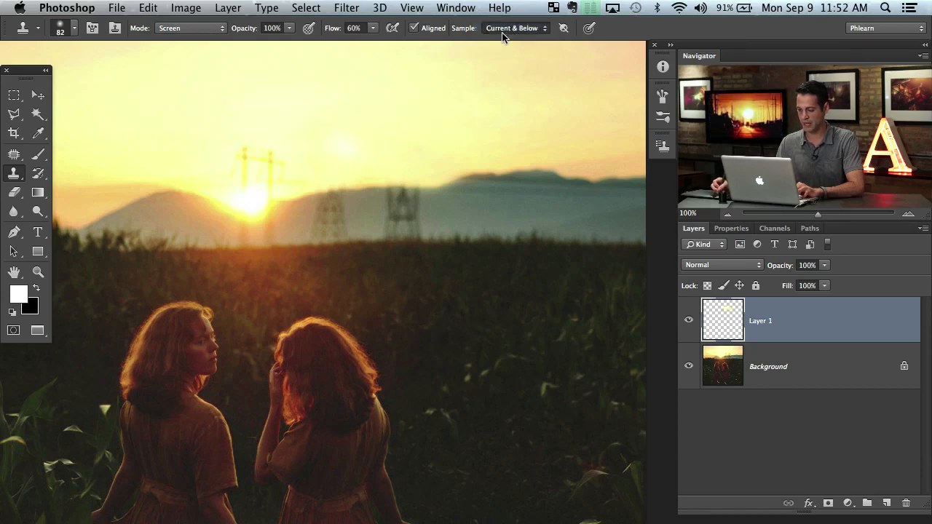
mouse_move(269, 161)
left_mouse_down()
mouse_move(244, 150)
mouse_move(241, 181)
mouse_move(233, 182)
mouse_move(256, 144)
mouse_move(254, 156)
mouse_move(218, 182)
mouse_move(262, 165)
left_mouse_up()
left_click(292, 148, "alt")
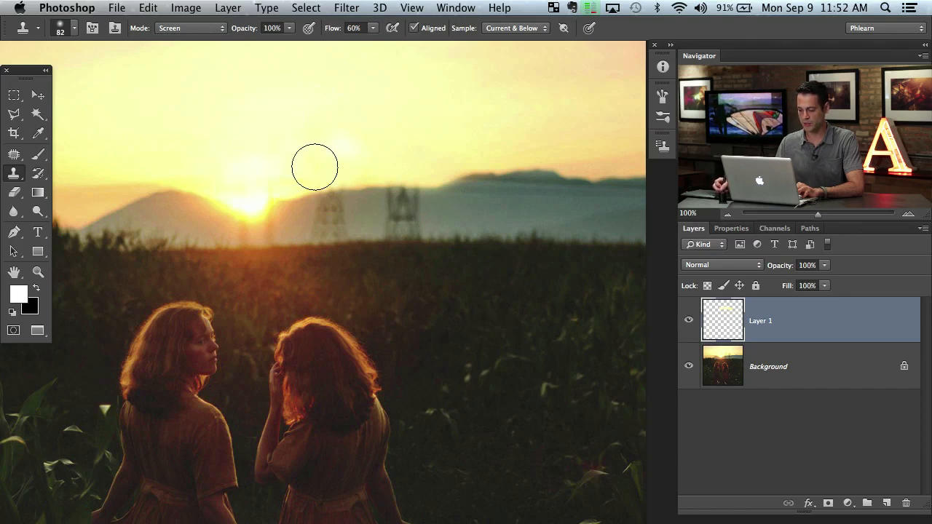
Step: Try to clone mountain haze over the lower part of the right tower in Screen mode, and undo the strokes
left_click(455, 214, "alt")
mouse_move(393, 222)
left_mouse_down()
mouse_move(421, 218)
mouse_move(404, 220)
mouse_move(407, 200)
mouse_move(420, 199)
mouse_move(400, 209)
mouse_move(389, 197)
mouse_move(386, 206)
mouse_move(416, 212)
left_mouse_up()
key("super+z")
left_click(452, 221, "alt")
key("super+z")
key("alt+super+z")
key("alt+super+z")
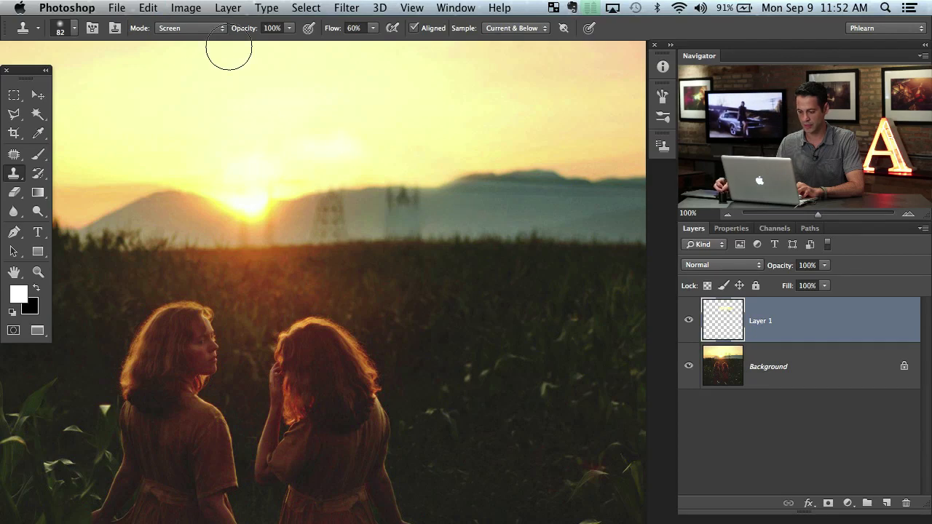
Step: Set the Clone Stamp mode to Normal and clone the mountain over the lower part of the middle tower
left_click(190, 29)
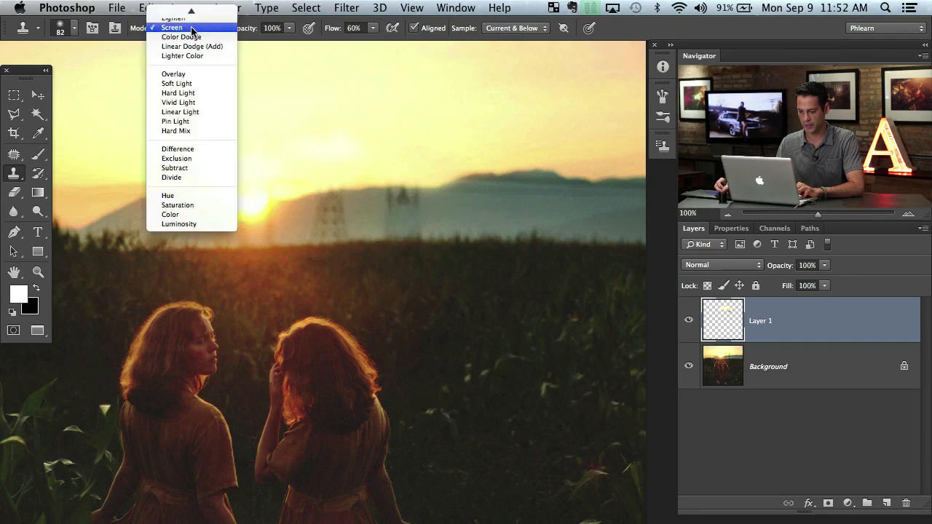
left_click(196, 12)
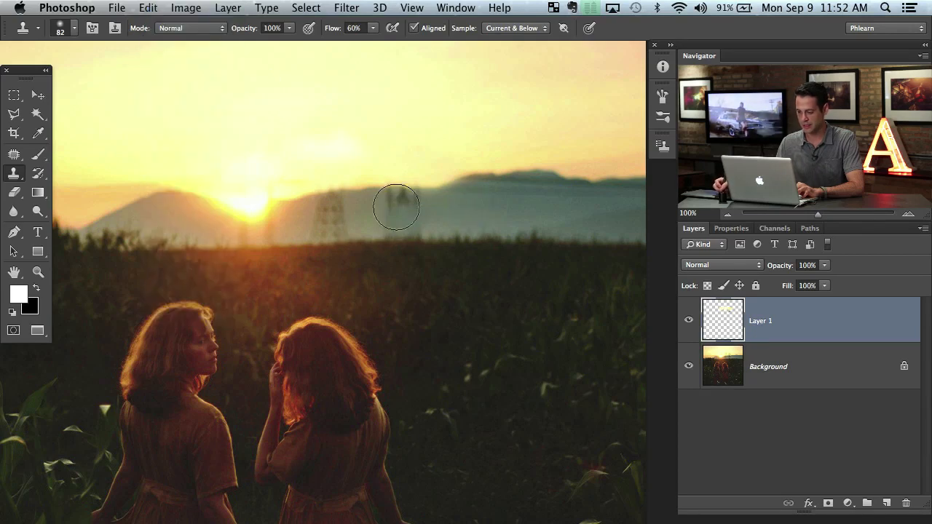
mouse_move(397, 208)
left_mouse_down()
mouse_move(315, 204)
mouse_move(311, 211)
mouse_move(339, 200)
mouse_move(327, 225)
mouse_move(363, 216)
mouse_move(330, 206)
mouse_move(337, 204)
mouse_move(311, 232)
mouse_move(336, 209)
mouse_move(317, 219)
mouse_move(338, 224)
left_mouse_up()
key("super+z")
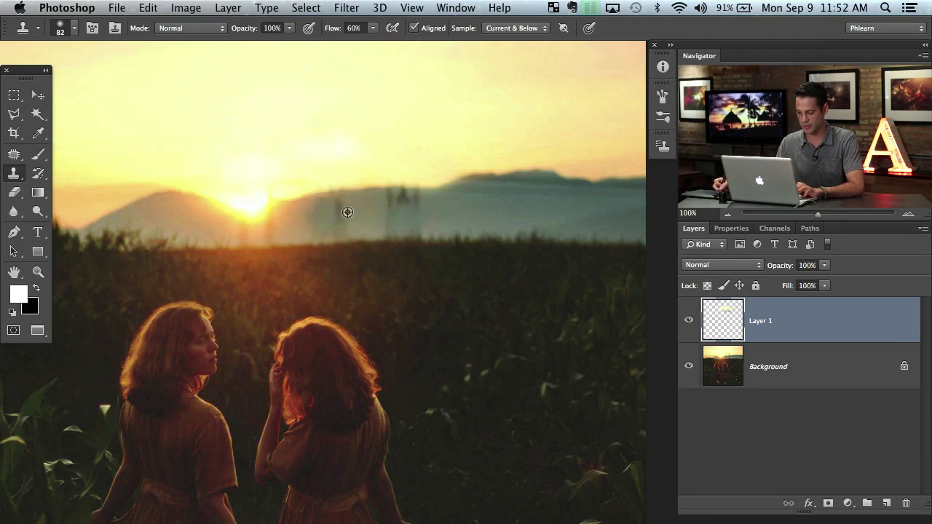
key("super+z")
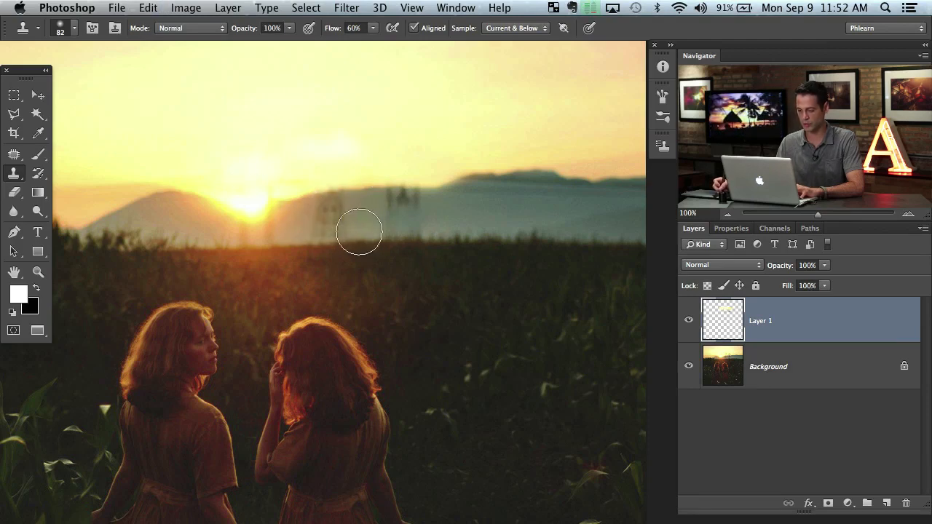
left_click_drag(344, 257, 362, 291)
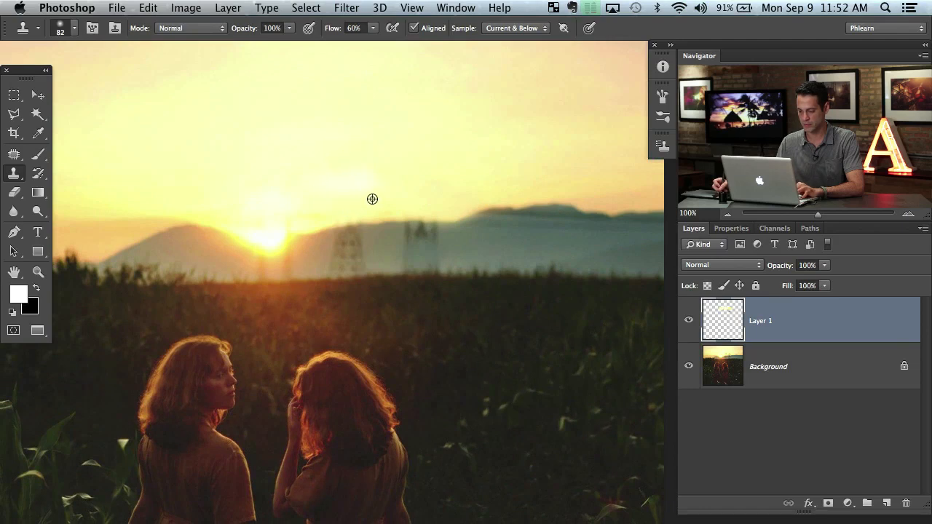
mouse_move(365, 251)
left_mouse_down()
mouse_move(335, 244)
mouse_move(341, 238)
mouse_move(322, 271)
mouse_move(344, 248)
left_mouse_up()
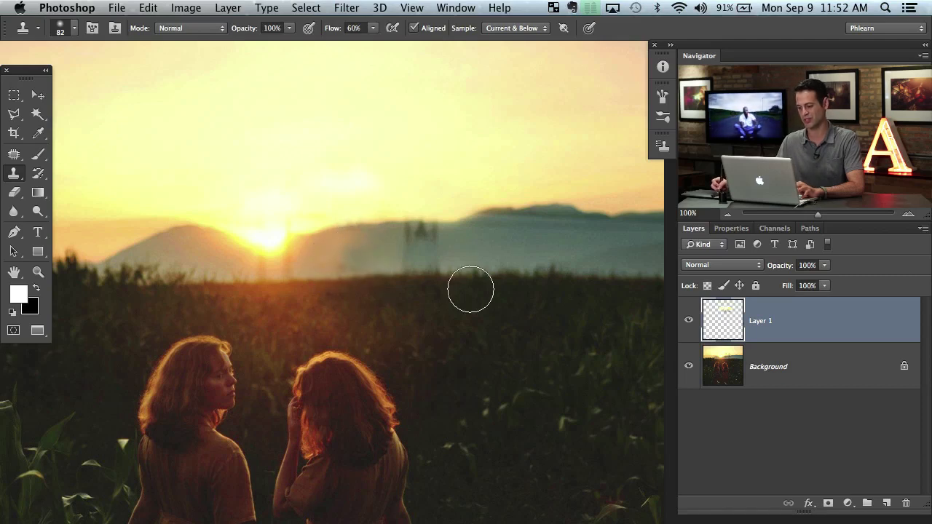
Step: Hide Layer 1 and add a new empty layer above it
left_click(689, 321)
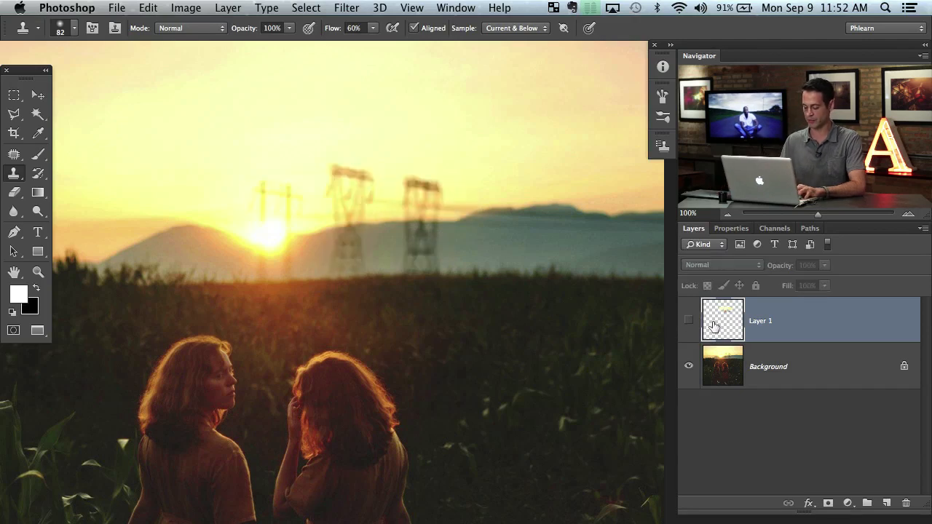
key("alt+shift+super+n")
Step: Switch to the Healing Brush tool and set it to sample Current & Below
key("j")
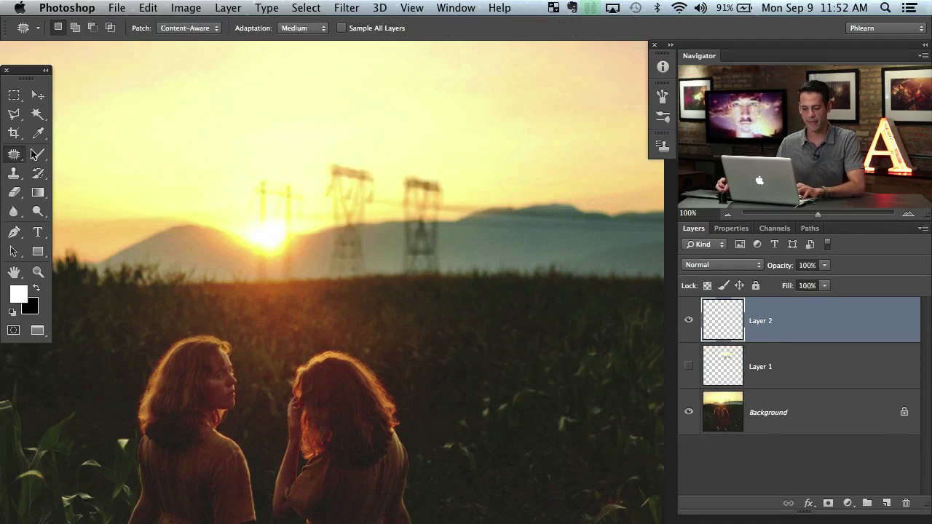
mouse_move(9, 162)
left_mouse_down()
mouse_move(51, 153)
mouse_move(109, 164)
left_mouse_up()
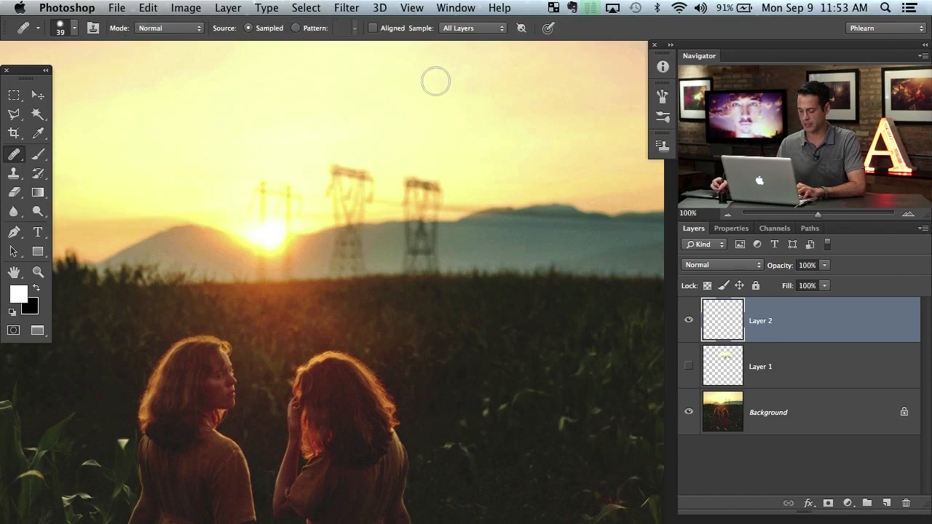
left_click(468, 29)
left_click(470, 51)
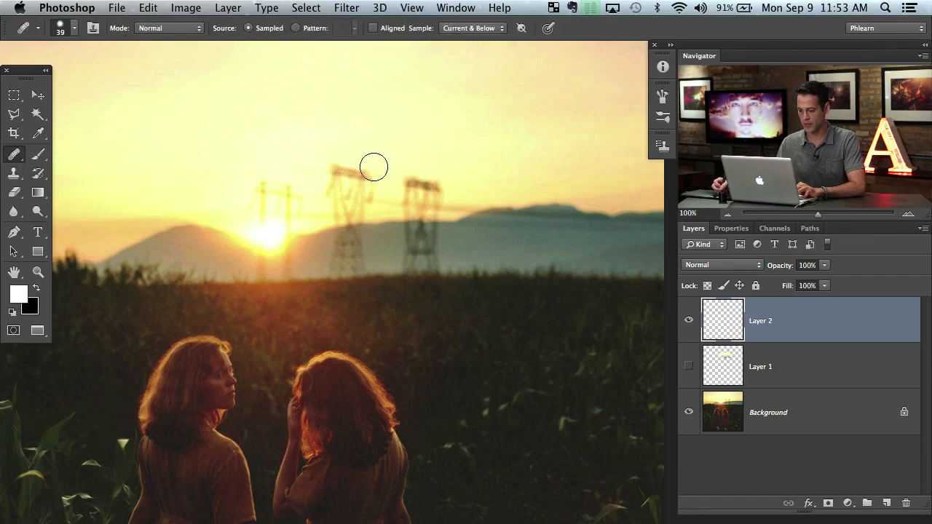
Step: Heal the upper parts of the middle and right towers using clear sky as the source
left_click(401, 143, "alt")
mouse_move(366, 186)
left_mouse_down()
mouse_move(332, 174)
mouse_move(327, 194)
mouse_move(355, 187)
mouse_move(344, 202)
mouse_move(361, 195)
mouse_move(331, 203)
mouse_move(370, 197)
mouse_move(357, 198)
mouse_move(335, 215)
left_mouse_up()
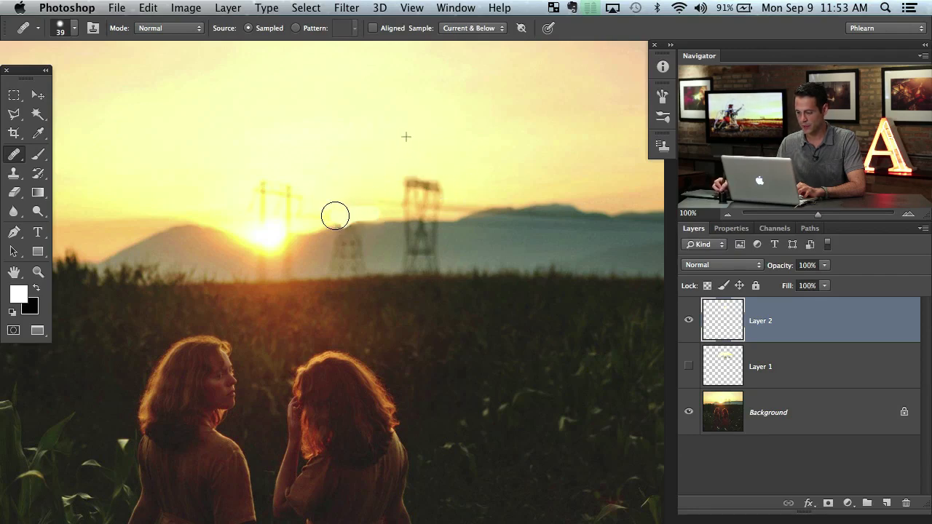
left_click(394, 146, "alt")
mouse_move(421, 188)
left_mouse_down()
mouse_move(429, 185)
mouse_move(403, 188)
mouse_move(408, 212)
mouse_move(437, 218)
mouse_move(464, 185)
left_mouse_up()
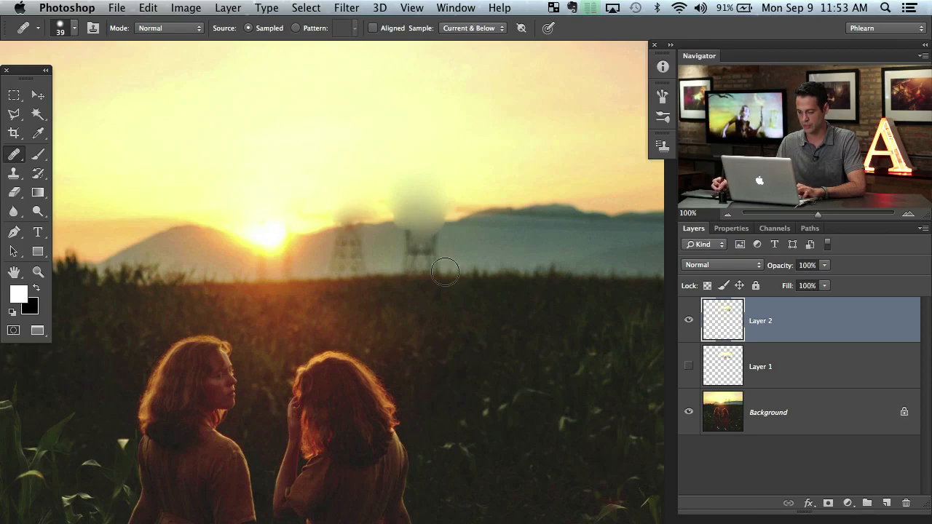
Step: Heal a small patch of the dark field, and test a healing stroke on the mountain ridge before undoing it
left_click_drag(333, 272, 253, 148)
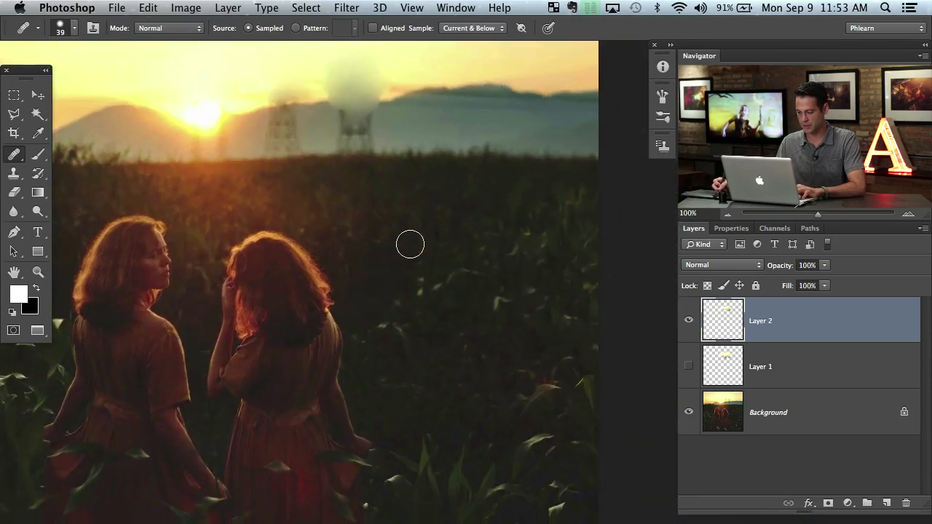
left_click_drag(357, 223, 379, 321)
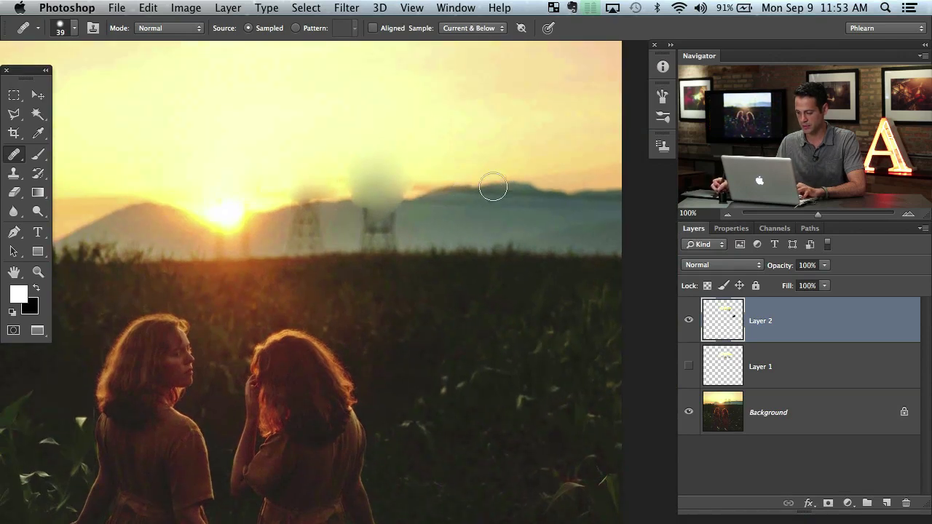
left_click_drag(493, 188, 501, 181)
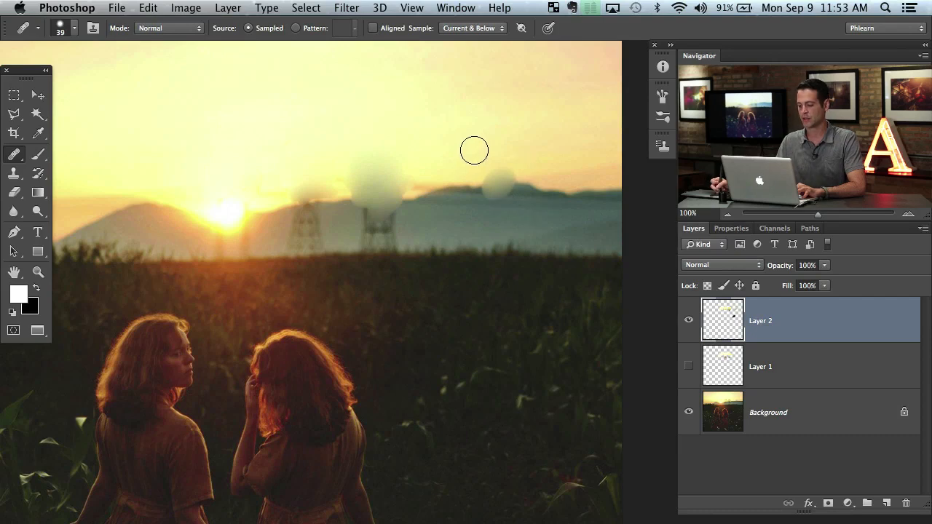
key("super+z")
Step: Heal the lower parts of the right and middle towers down to the edge of the field
mouse_move(383, 220)
left_mouse_down()
mouse_move(367, 210)
mouse_move(377, 223)
left_mouse_up()
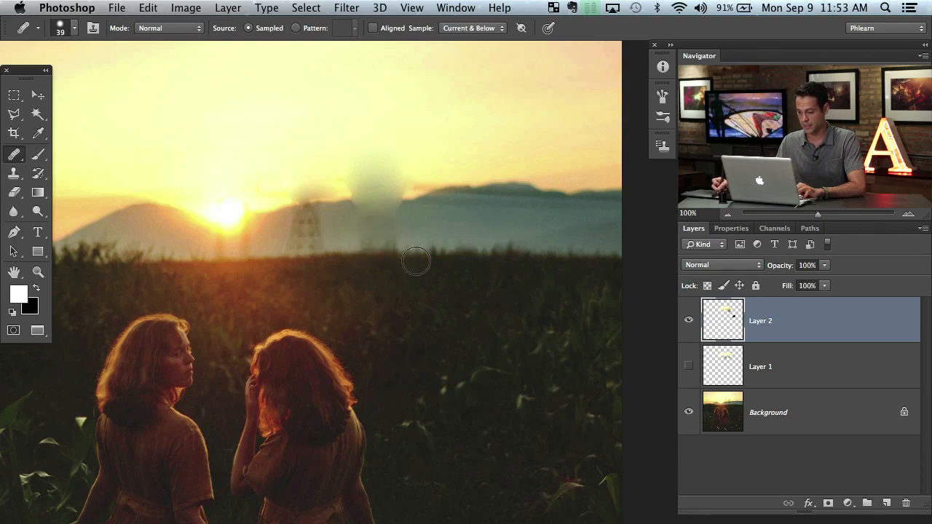
left_click_drag(378, 255, 397, 243)
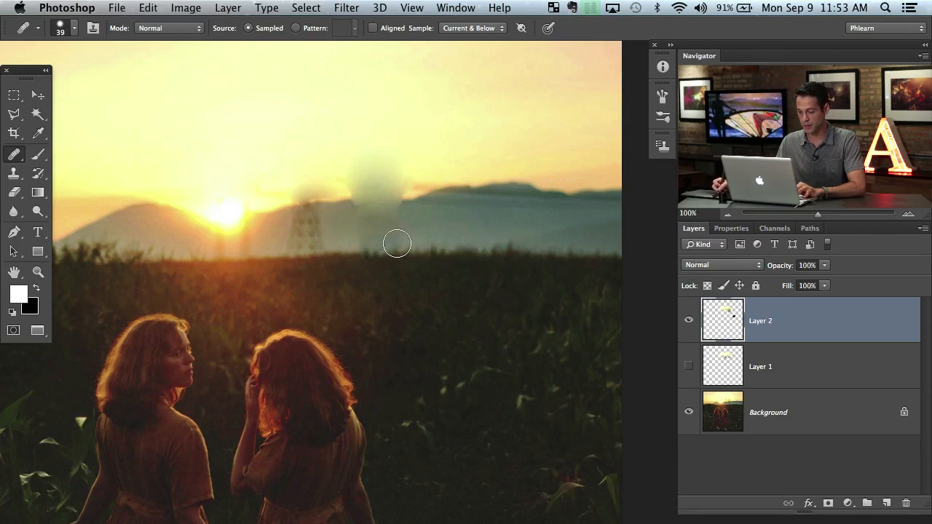
left_click_drag(314, 308, 371, 325)
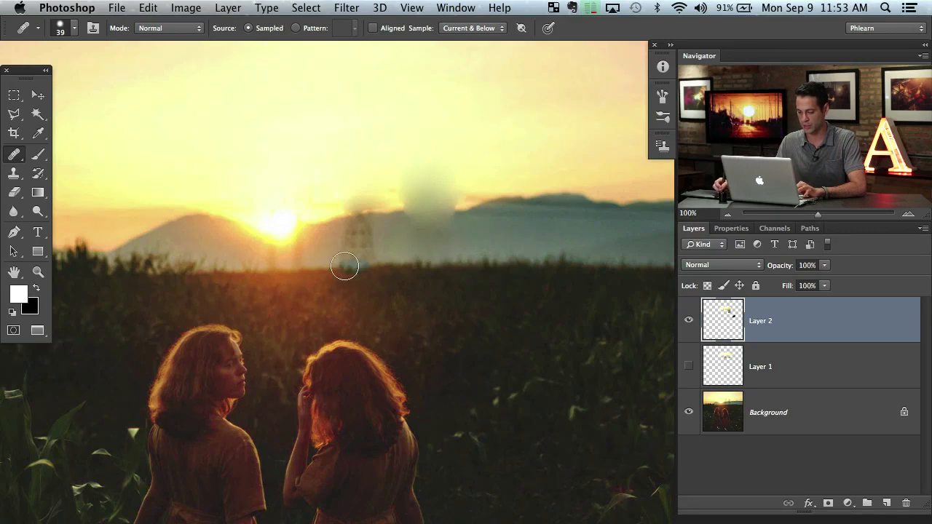
mouse_move(344, 266)
left_mouse_down()
mouse_move(339, 261)
mouse_move(370, 246)
mouse_move(362, 218)
left_mouse_up()
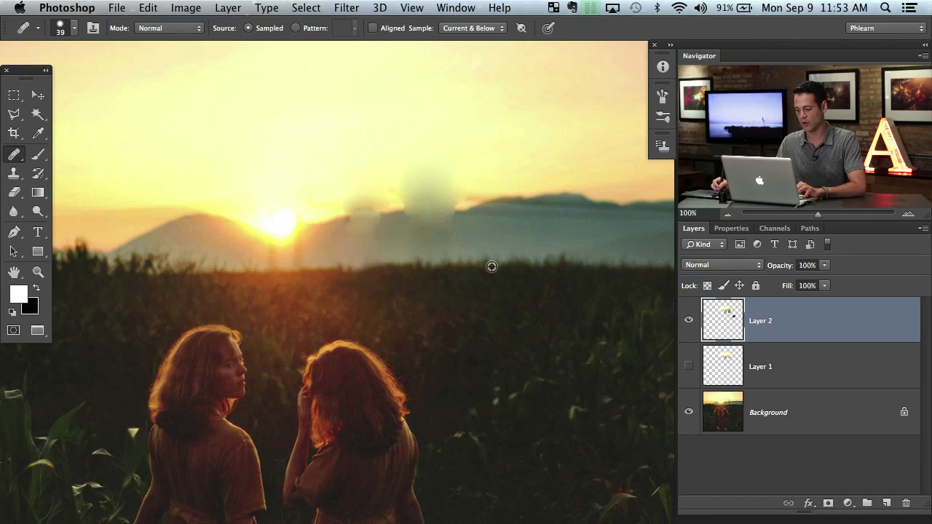
key("super+z")
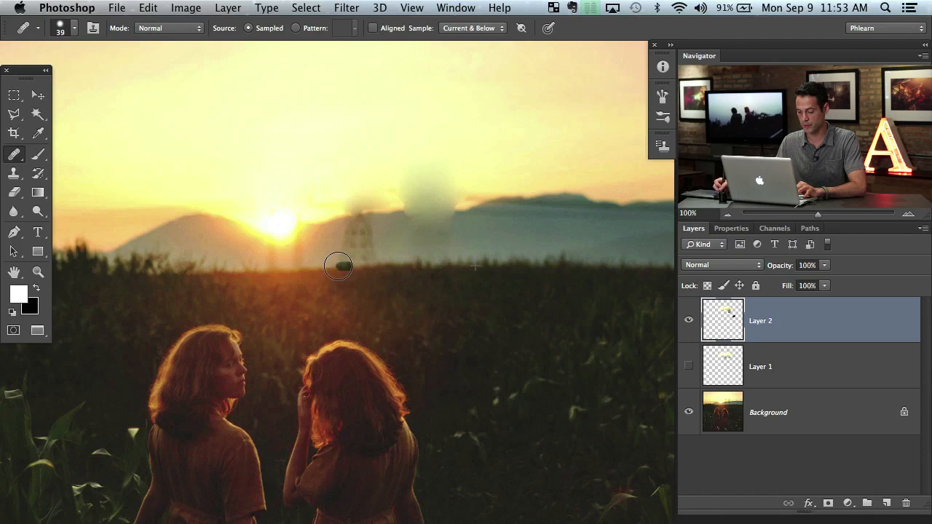
mouse_move(338, 265)
left_mouse_down()
mouse_move(373, 264)
mouse_move(363, 244)
mouse_move(364, 213)
left_mouse_up()
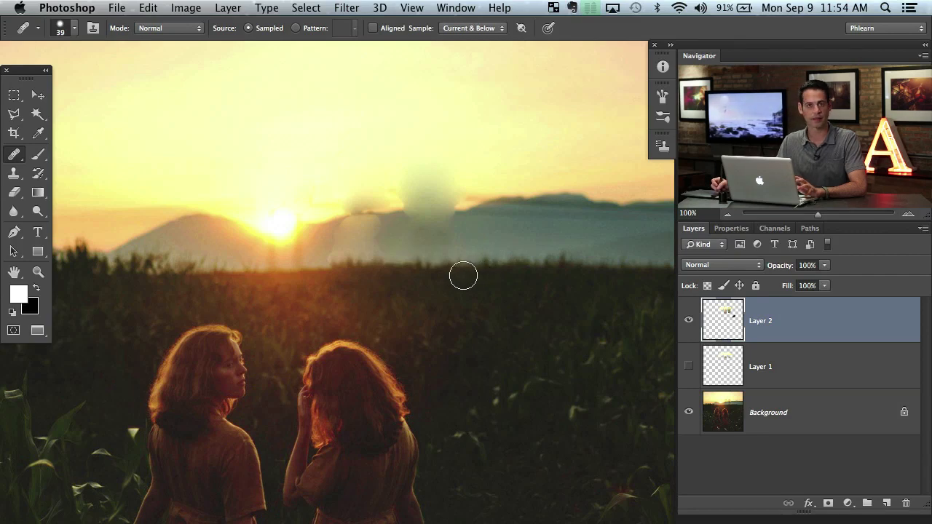
Step: Compare the image with and without Layer 2, leave that layer hidden, and add a new empty layer on top
left_click(690, 326)
left_click(689, 328)
left_click(688, 326)
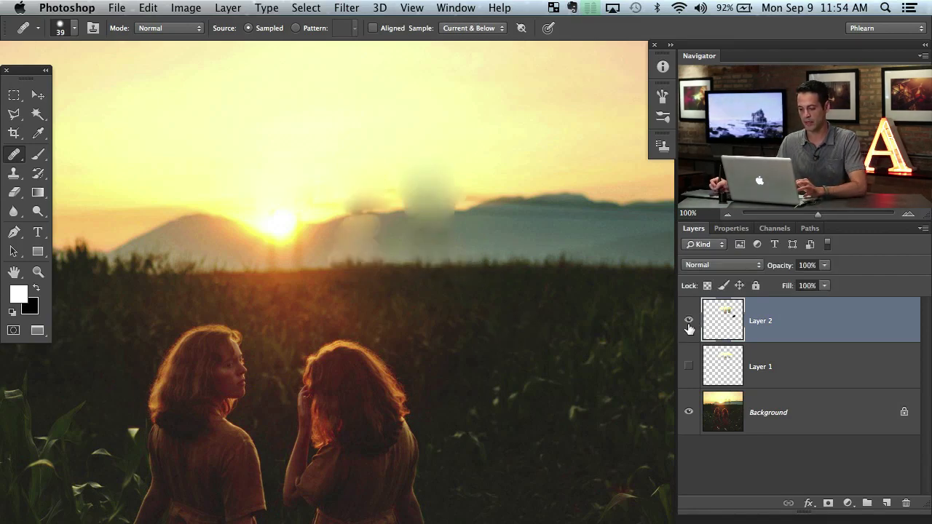
left_click(688, 326)
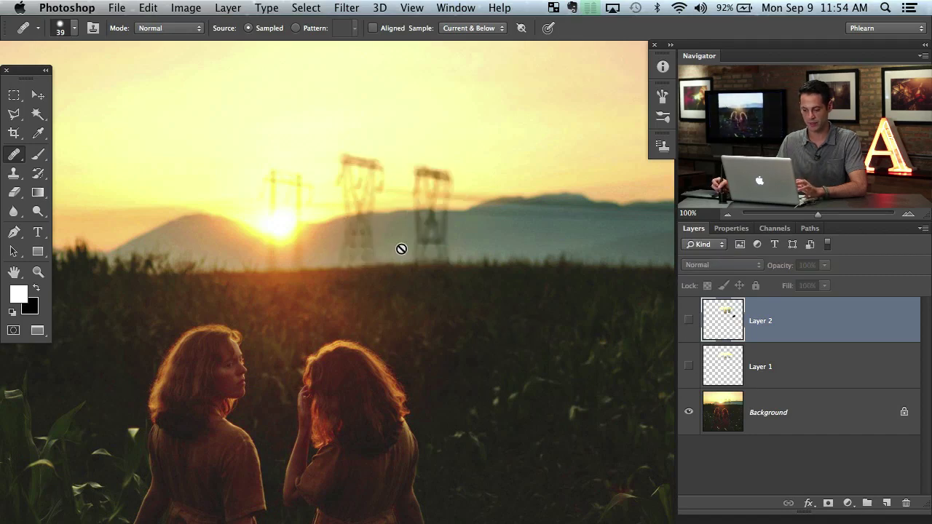
key("super+alt+shift+n")
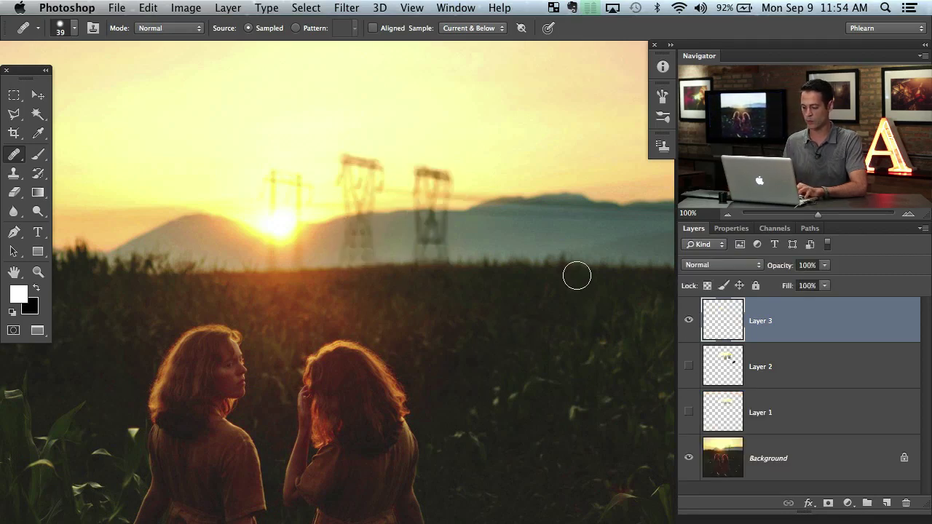
Step: Switch to the Brush tool with a soft round brush, setting its size to 58 px and flow to 20%
key("b")
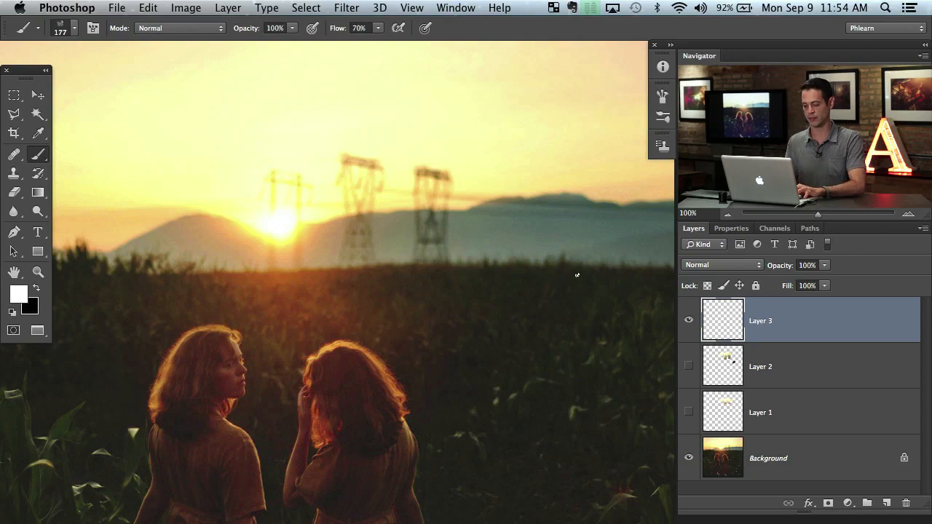
right_click(366, 230)
left_click(392, 329)
left_click(303, 343)
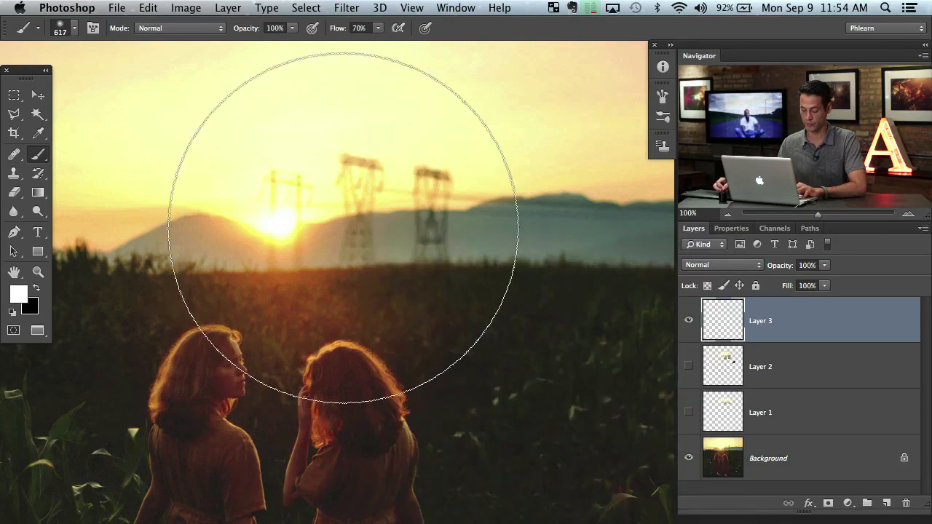
left_click_drag(420, 270, 237, 241)
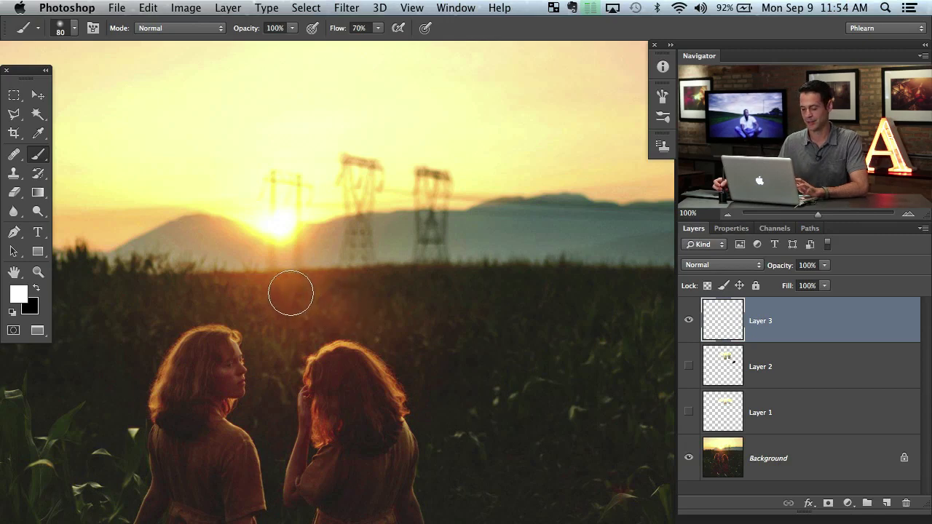
left_click_drag(342, 328, 335, 345)
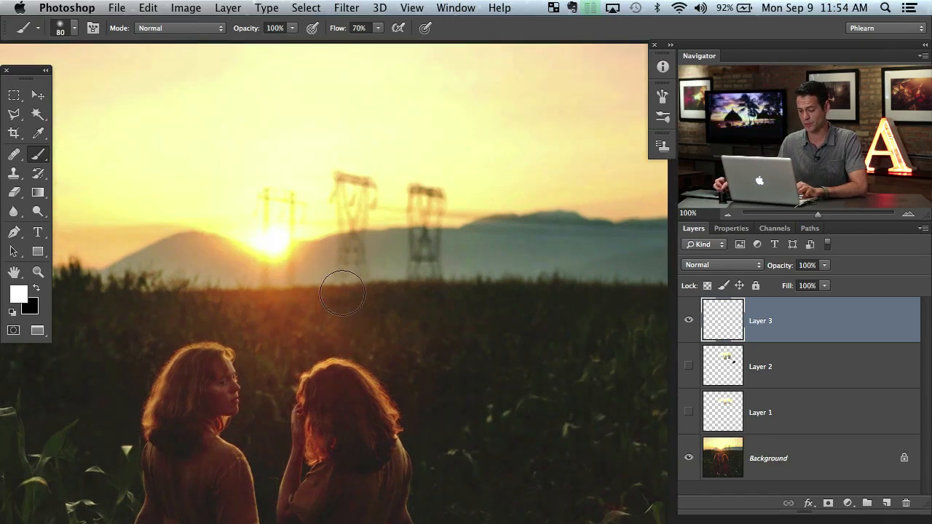
left_click_drag(346, 300, 339, 295)
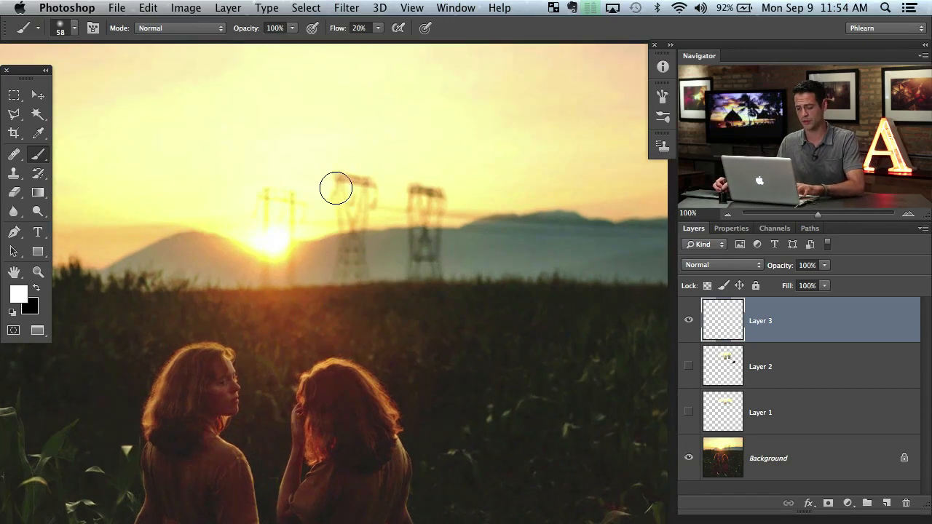
Step: Enlarge the brush to 96 px and paint sampled pale-yellow sky colors over the upper part of the middle tower
left_click_drag(326, 231, 322, 228)
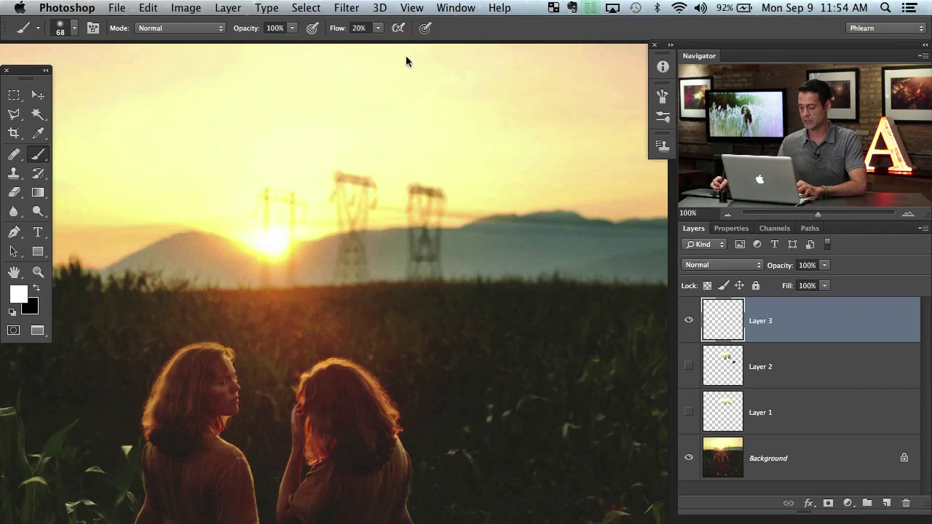
left_click_drag(380, 234, 394, 238)
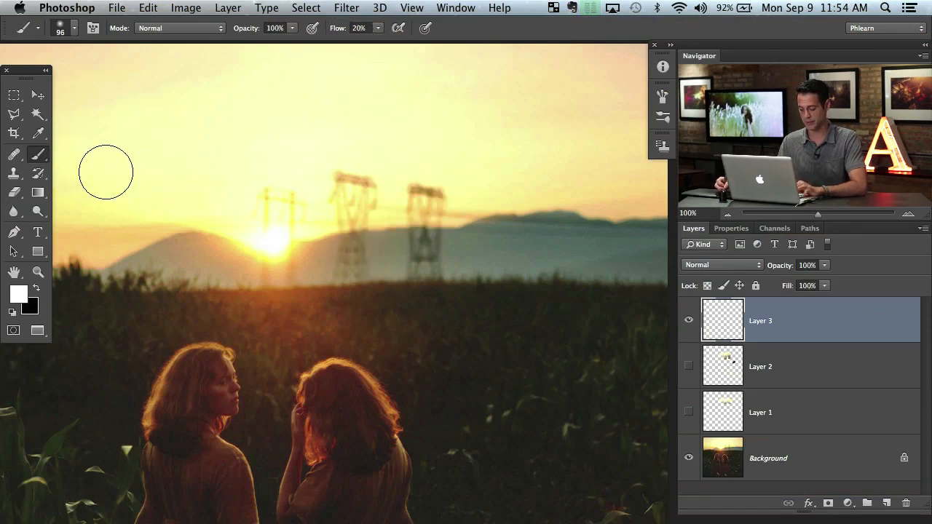
left_click(380, 211, "alt")
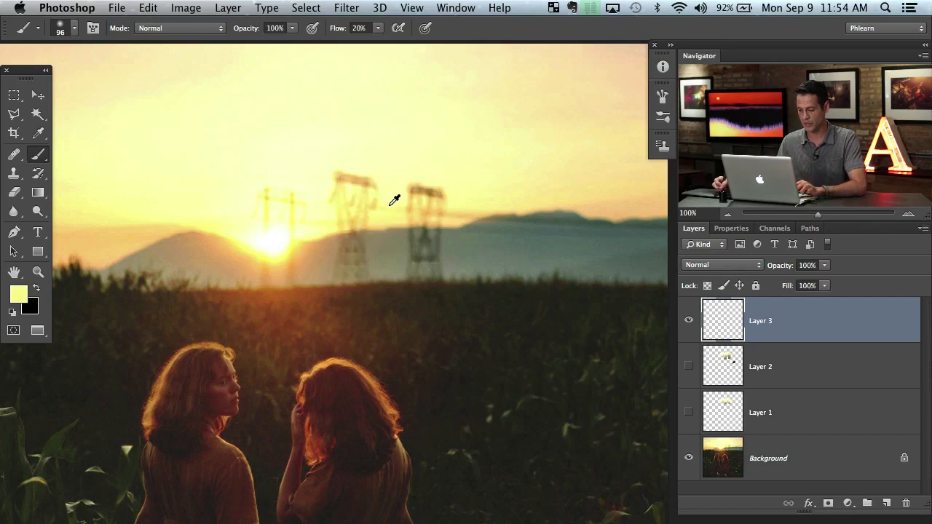
mouse_move(358, 212)
left_mouse_down()
mouse_move(337, 219)
mouse_move(336, 228)
mouse_move(373, 210)
mouse_move(338, 215)
mouse_move(374, 196)
mouse_move(362, 197)
mouse_move(378, 165)
mouse_move(355, 201)
mouse_move(368, 180)
mouse_move(358, 173)
mouse_move(338, 183)
left_mouse_up()
left_click(377, 166, "alt")
left_click(325, 176, "alt")
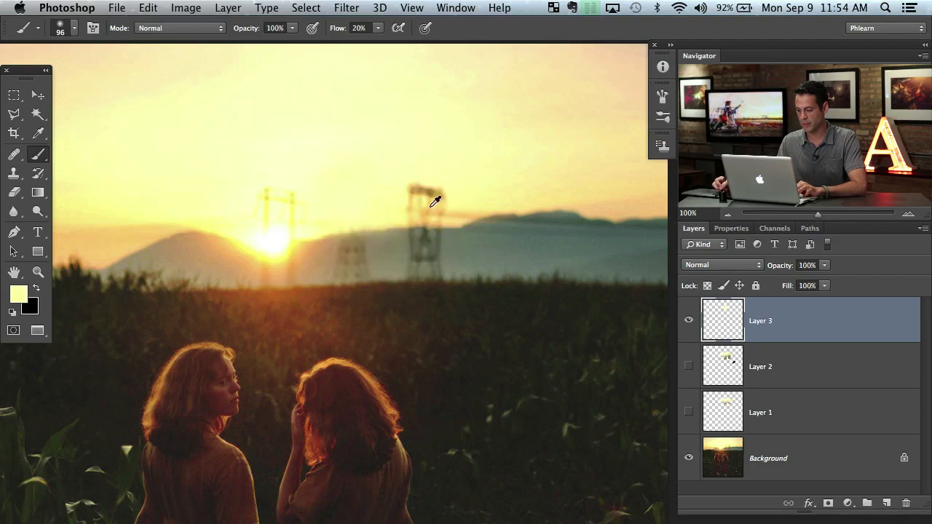
Step: Paint sampled sky color over the upper part of the right tower, down to the mountain ridge
left_click_drag(431, 195, 415, 199)
mouse_move(423, 199)
left_mouse_down()
mouse_move(427, 181)
mouse_move(416, 191)
mouse_move(434, 190)
mouse_move(452, 214)
mouse_move(427, 212)
left_mouse_up()
left_click(451, 194, "alt")
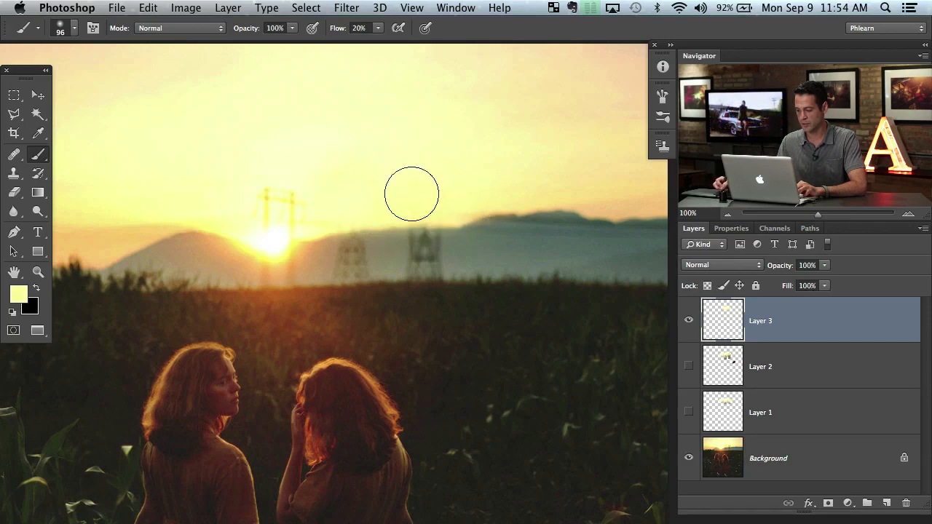
Step: Paint over the left tower above the sun with repeatedly sampled sky yellows, and smooth the surrounding sky with a 146 px brush
left_click(310, 226, "alt")
mouse_move(312, 225)
left_mouse_down()
mouse_move(317, 219)
mouse_move(289, 227)
mouse_move(281, 214)
mouse_move(292, 193)
mouse_move(268, 221)
mouse_move(267, 185)
mouse_move(263, 212)
mouse_move(315, 195)
mouse_move(296, 209)
left_mouse_up()
left_click(279, 213, "alt")
left_click(269, 205, "alt")
left_click(249, 203, "alt")
left_click(292, 176, "alt")
left_click(266, 194, "alt")
left_click(328, 193, "alt")
left_click_drag(341, 187, 287, 214)
left_click(378, 199, "alt")
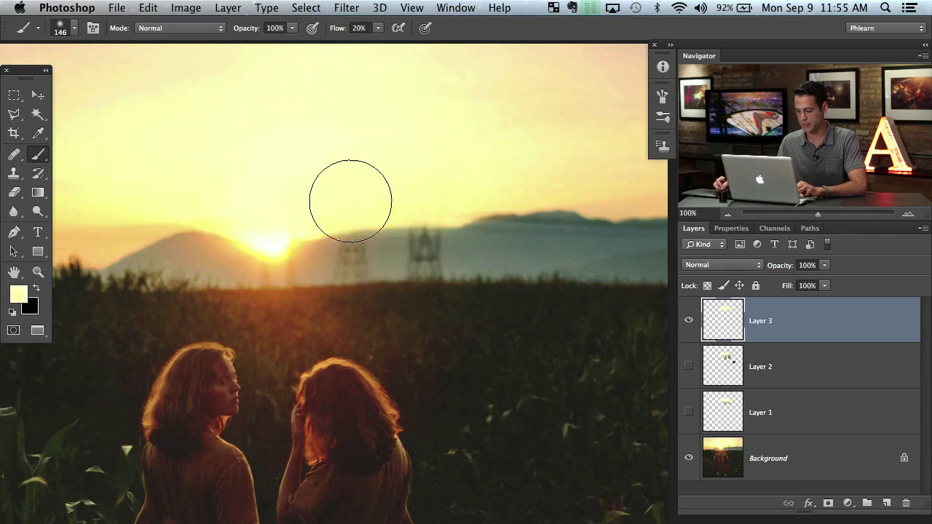
left_click_drag(356, 222, 313, 231)
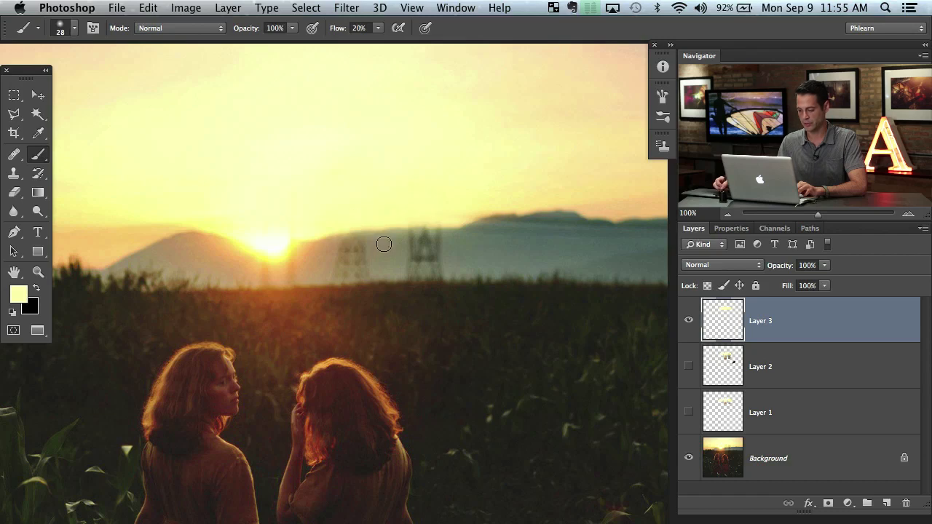
Step: Cover the lower part of the middle tower with sampled mountain-haze colors, using brush sizes of 28 px and 69 px
left_click(325, 263, "alt")
mouse_move(316, 261)
left_mouse_down()
mouse_move(339, 252)
mouse_move(327, 262)
mouse_move(364, 259)
mouse_move(341, 273)
mouse_move(363, 268)
left_mouse_up()
left_click(374, 249, "alt")
left_click(338, 264, "alt")
left_click(374, 265, "alt")
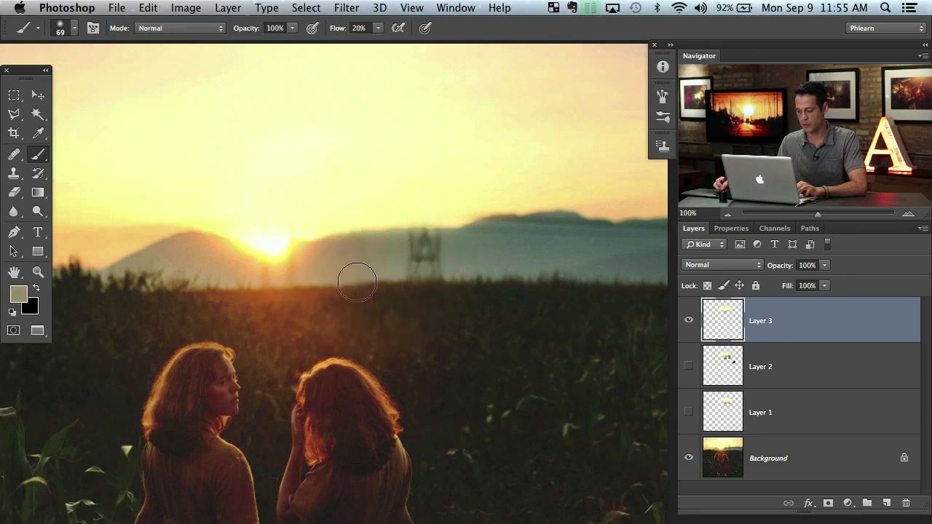
left_click(365, 248, "alt")
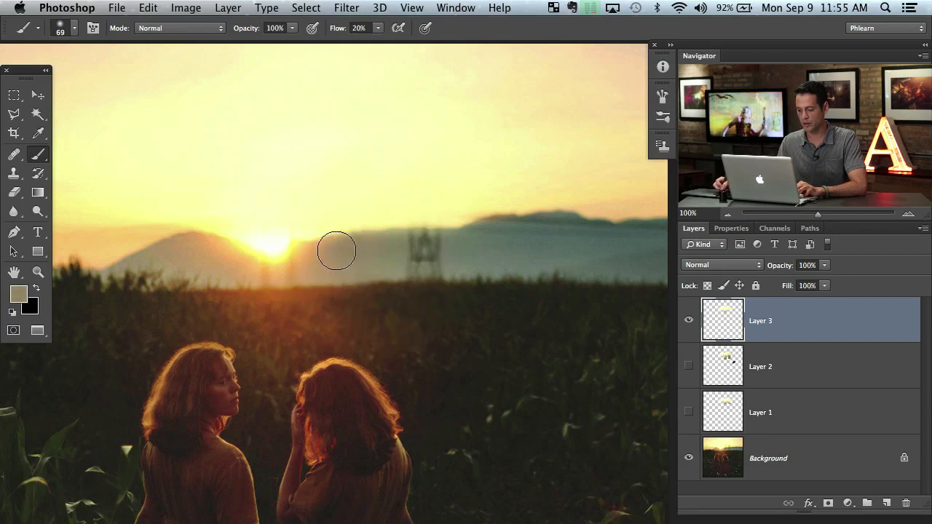
Step: Cover the lower part of the right tower with sampled gray-green mountain colors, using the 69 px brush
left_click(405, 246, "alt")
mouse_move(410, 245)
left_mouse_down()
mouse_move(437, 244)
mouse_move(403, 249)
mouse_move(447, 265)
left_mouse_up()
left_click(445, 258, "alt")
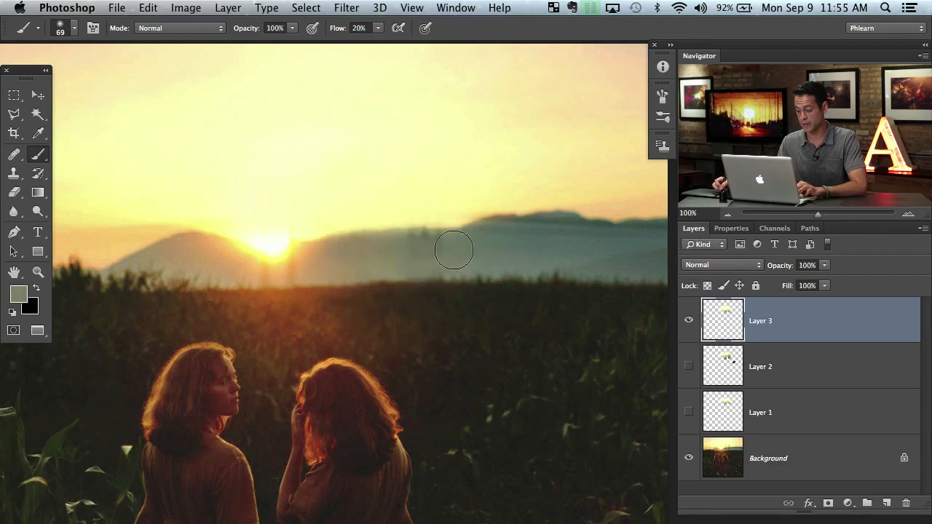
left_click(453, 234, "alt")
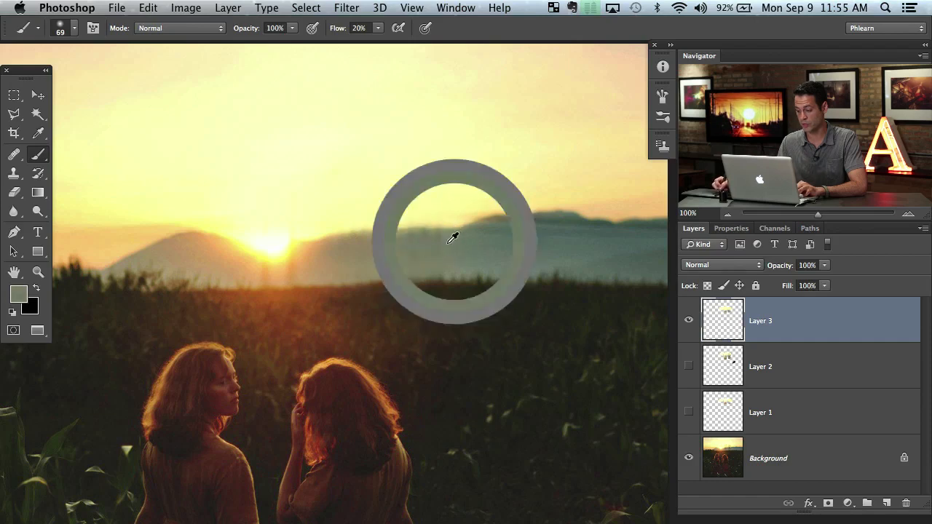
mouse_move(450, 244)
left_mouse_down()
mouse_move(431, 246)
mouse_move(465, 250)
left_mouse_up()
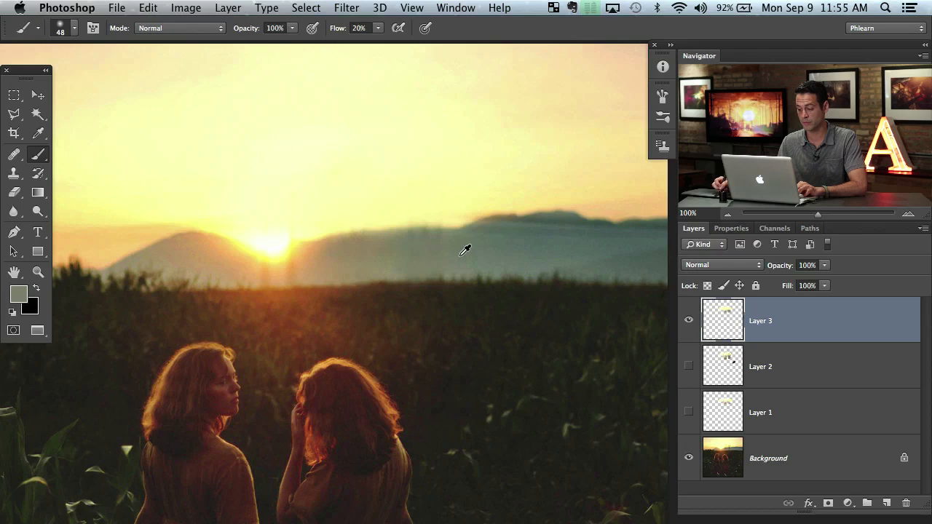
Step: Blend the mountain haze where the middle and right towers stood, resampling nearby tones with a 48 px brush
left_click(379, 248, "alt")
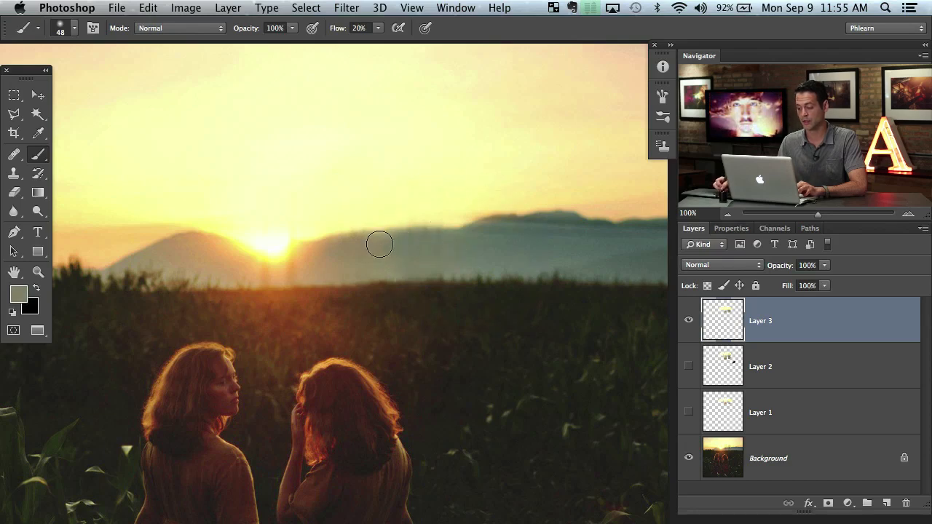
mouse_move(379, 245)
left_mouse_down()
mouse_move(420, 243)
mouse_move(416, 219)
mouse_move(422, 252)
mouse_move(388, 251)
mouse_move(437, 254)
mouse_move(428, 238)
mouse_move(439, 236)
mouse_move(459, 260)
left_mouse_up()
left_click(390, 241, "alt")
left_click(381, 238, "alt")
left_click(390, 251, "alt")
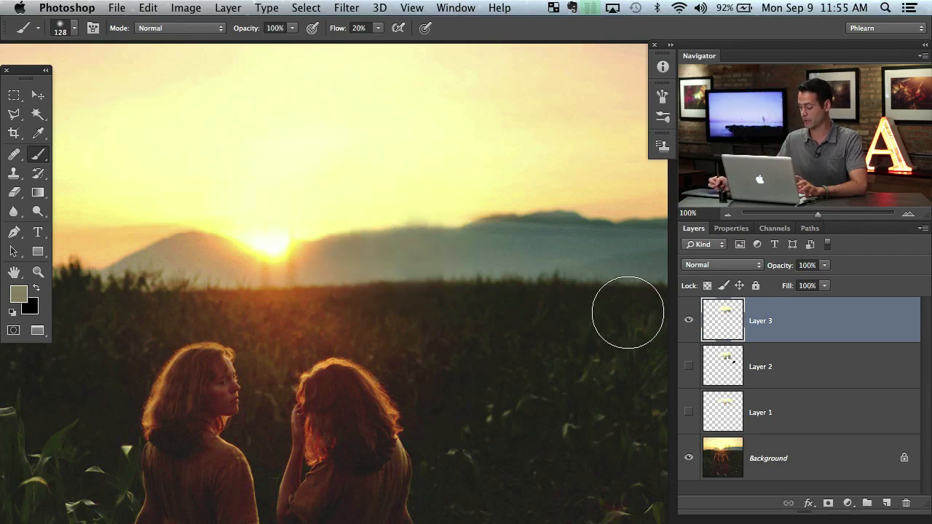
Step: Paint out the left tower's base below the sun with sampled orange tones, and blend the warm glow into the adjacent mountain slope
mouse_move(306, 304)
left_mouse_down()
mouse_move(318, 291)
mouse_move(300, 291)
mouse_move(265, 262)
left_mouse_up()
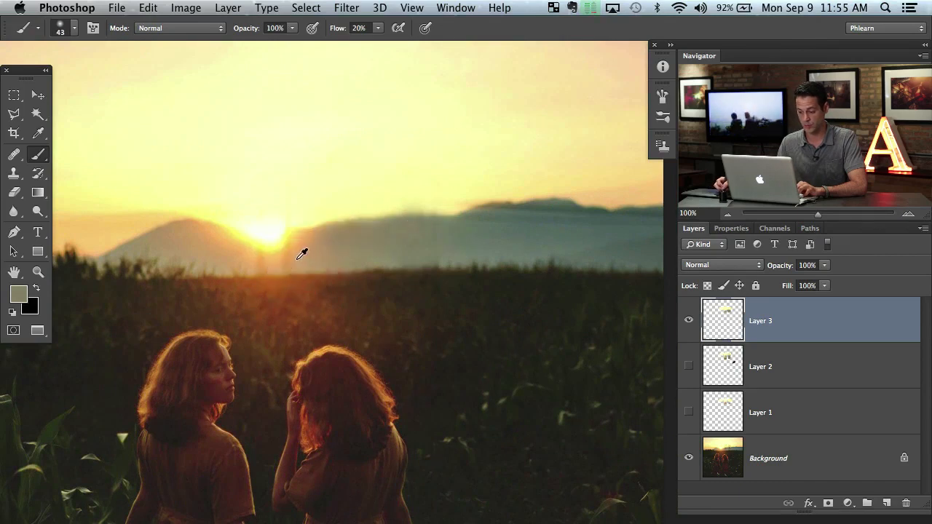
left_click(288, 255, "alt")
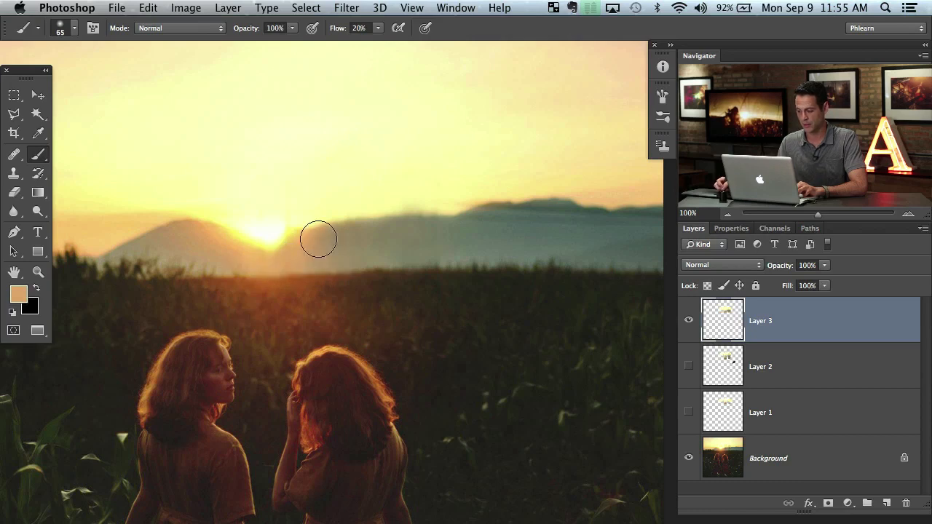
left_click_drag(328, 245, 346, 244)
left_click(297, 255, "alt")
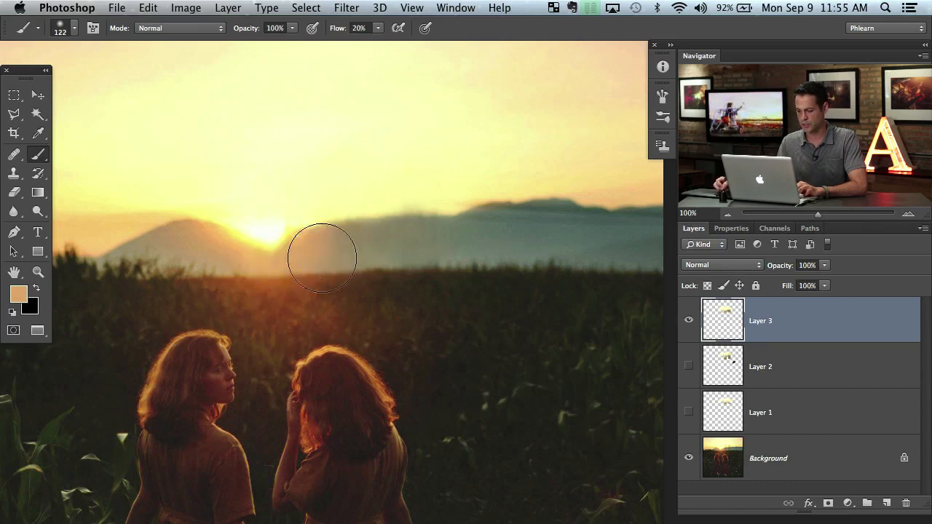
left_click(324, 250, "alt")
Step: Clean up the ridge outline where the right tower stood, using sampled sky and mountain colors with a 14 px brush
left_click_drag(440, 290, 411, 292)
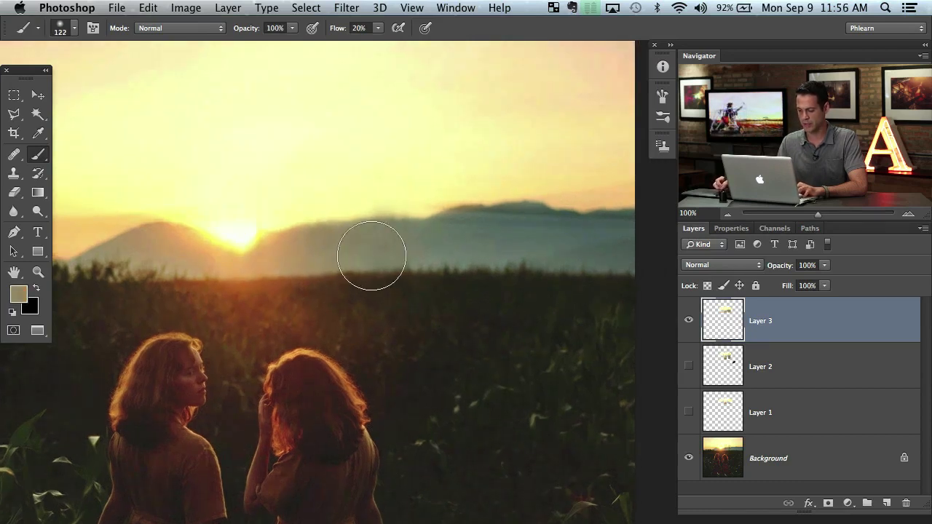
mouse_move(381, 240)
left_mouse_down()
mouse_move(354, 241)
mouse_move(365, 225)
mouse_move(383, 241)
left_mouse_up()
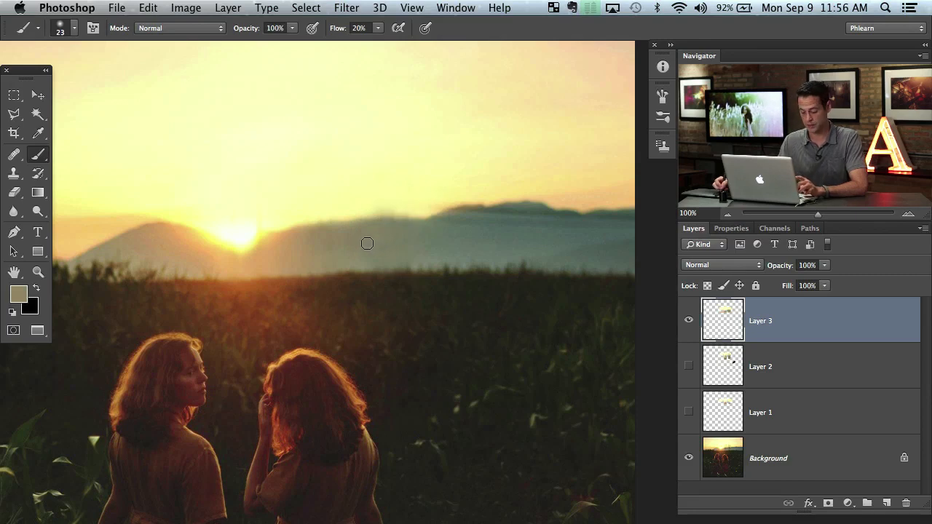
mouse_move(384, 236)
left_mouse_down()
mouse_move(379, 246)
mouse_move(475, 252)
mouse_move(370, 250)
mouse_move(482, 253)
mouse_move(410, 244)
mouse_move(406, 270)
mouse_move(412, 123)
mouse_move(406, 377)
mouse_move(401, 333)
mouse_move(393, 357)
mouse_move(388, 148)
left_mouse_up()
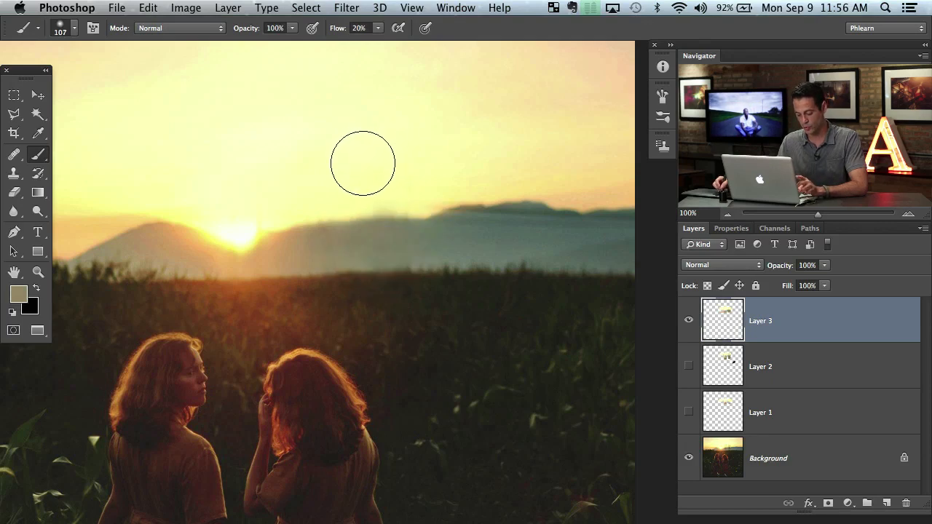
mouse_move(414, 232)
left_mouse_down()
mouse_move(379, 233)
mouse_move(407, 232)
mouse_move(415, 214)
left_mouse_up()
left_click(416, 212, "alt")
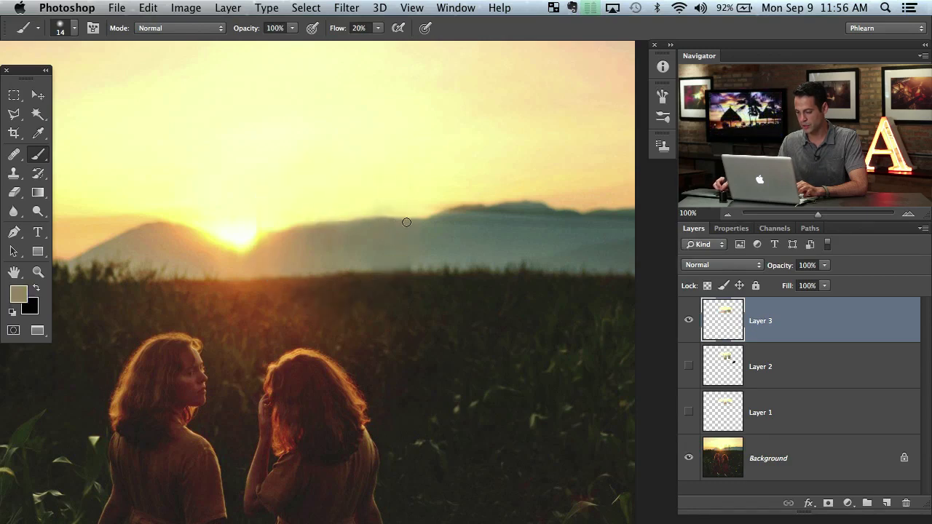
left_click(390, 200, "alt")
left_click(456, 218, "alt")
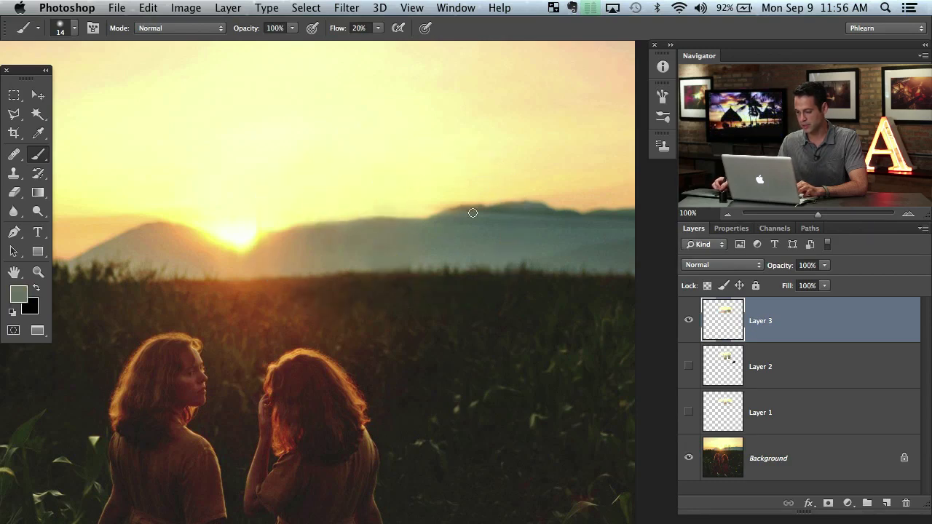
Step: Paint out the power lines across the far-right mountain with sampled blue-green tones, using 14 px and 38 px brushes
left_click_drag(472, 233, 416, 235)
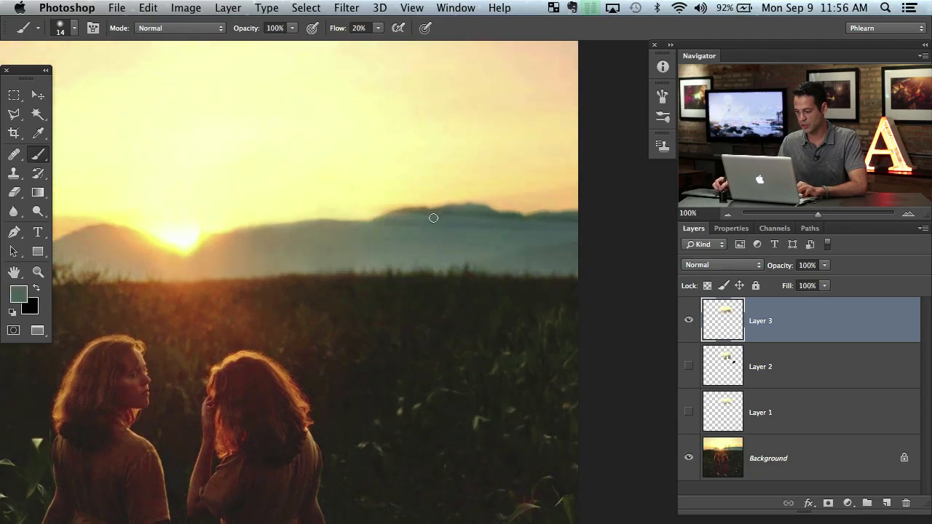
left_click(474, 228, "alt")
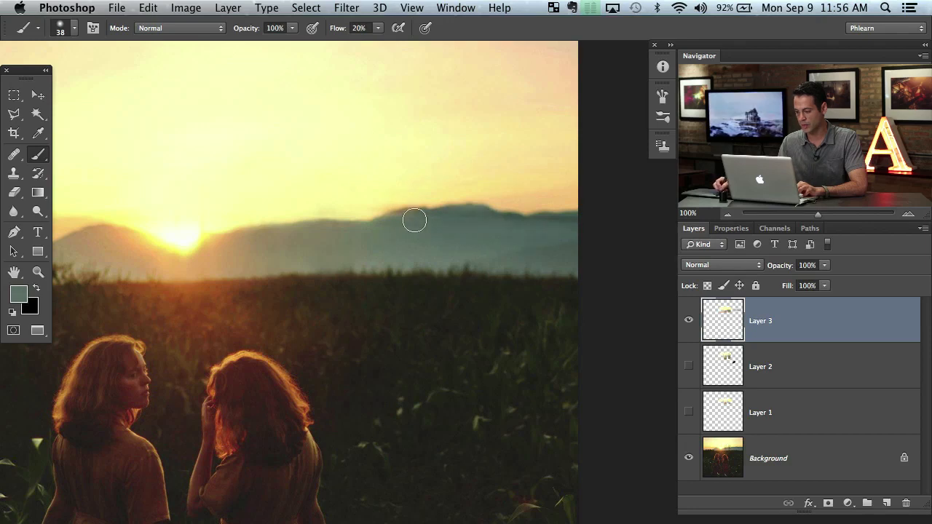
left_click(446, 214, "alt")
left_click_drag(420, 215, 412, 223)
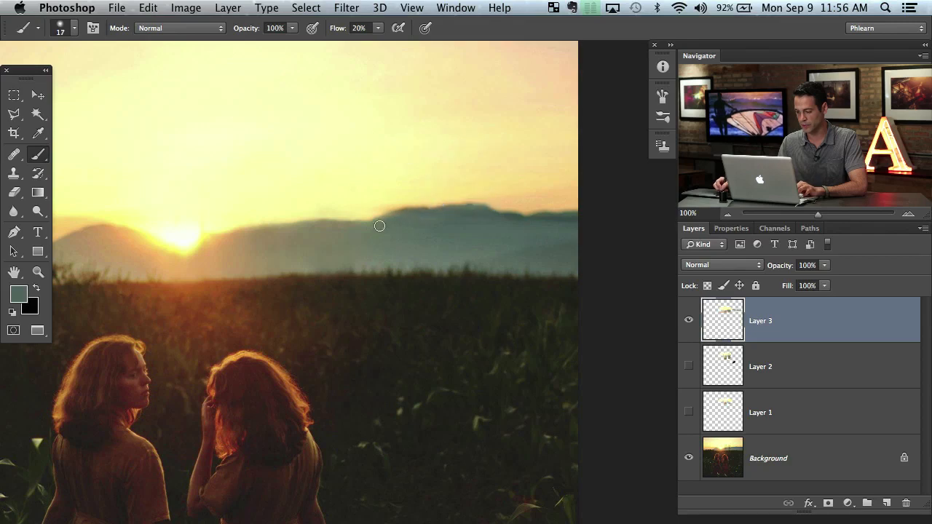
Step: Refine the edge where the two ridges meet with sampled sky and mountain colors, using a 15 px brush
mouse_move(385, 211)
left_mouse_down()
mouse_move(376, 211)
mouse_move(385, 211)
left_mouse_up()
left_click(389, 207, "alt")
left_click(380, 205, "alt")
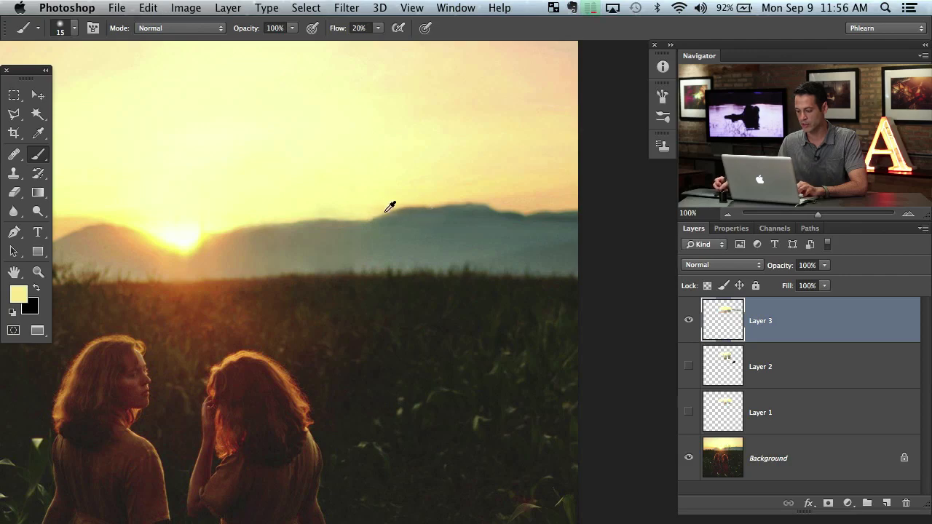
left_click(382, 221, "alt")
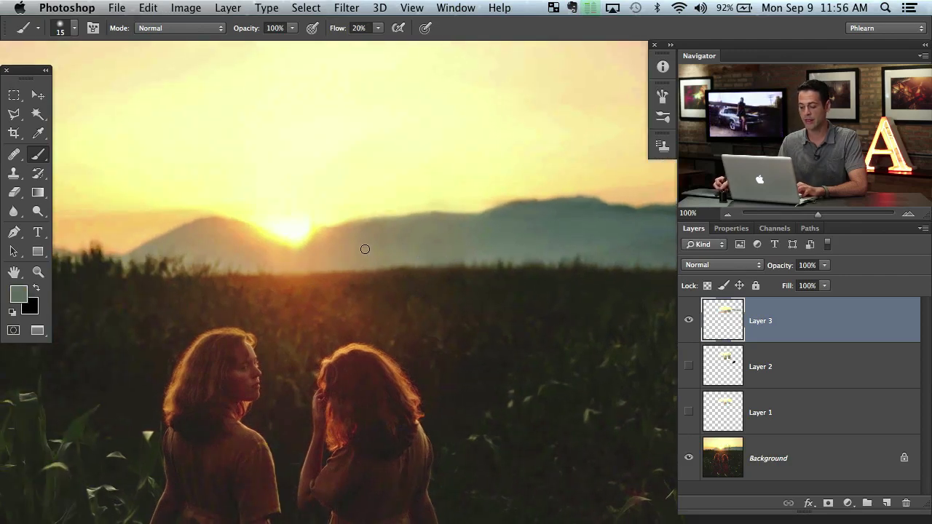
Step: Enlarge the brush to 49 px and touch up the mountain slope beside the sun with sampled orange and sky colors
left_click_drag(327, 243, 337, 242)
left_click(335, 230, "alt")
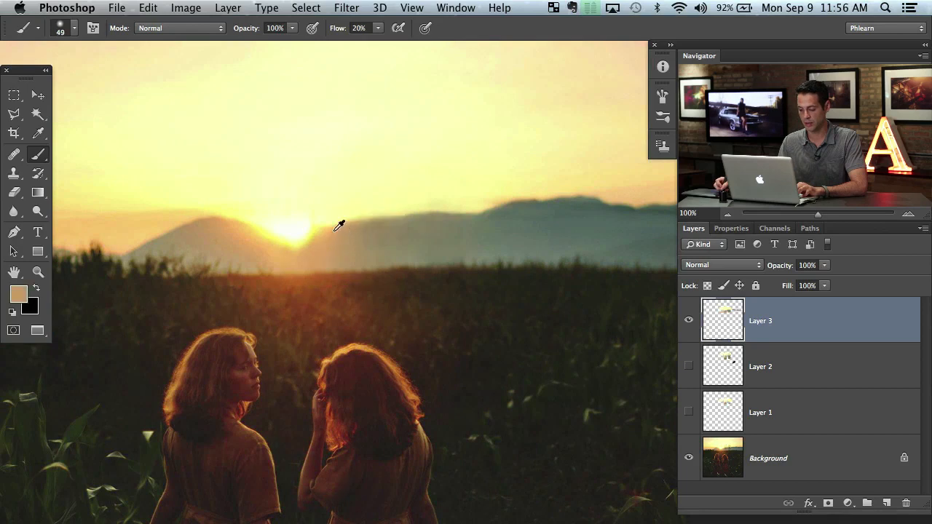
left_click(354, 214, "alt")
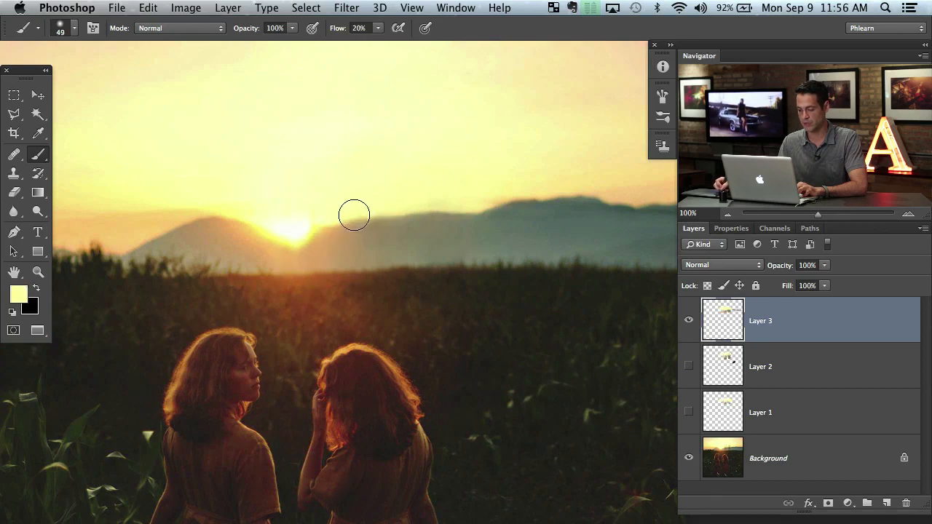
Step: Compare the image with and without Layer 3, leaving the layer visible
left_click(688, 324)
left_click(688, 324)
left_click(688, 324)
left_click(689, 325)
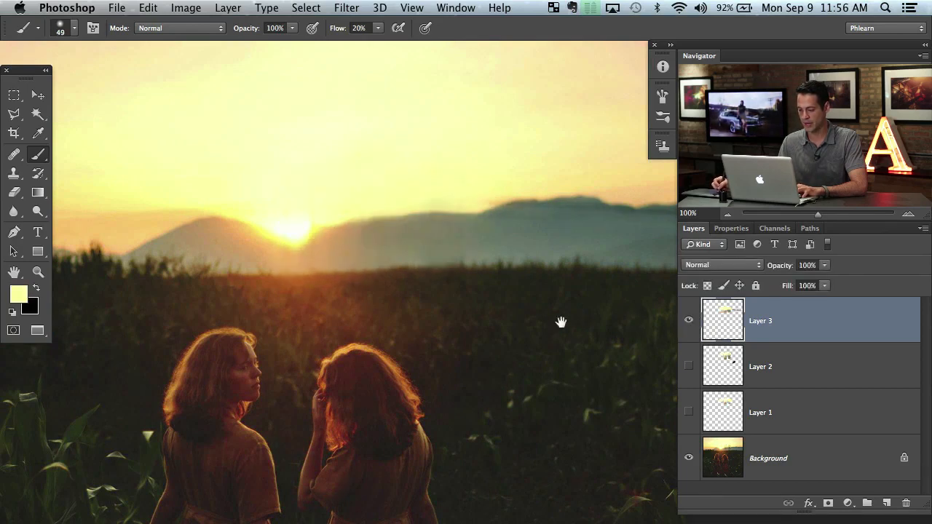
Step: Enlarge the brush to 86 px and blend sampled gray-green haze over the middle of the mountain
left_click_drag(562, 322, 507, 327)
left_click_drag(439, 252, 451, 251)
left_click(441, 239, "alt")
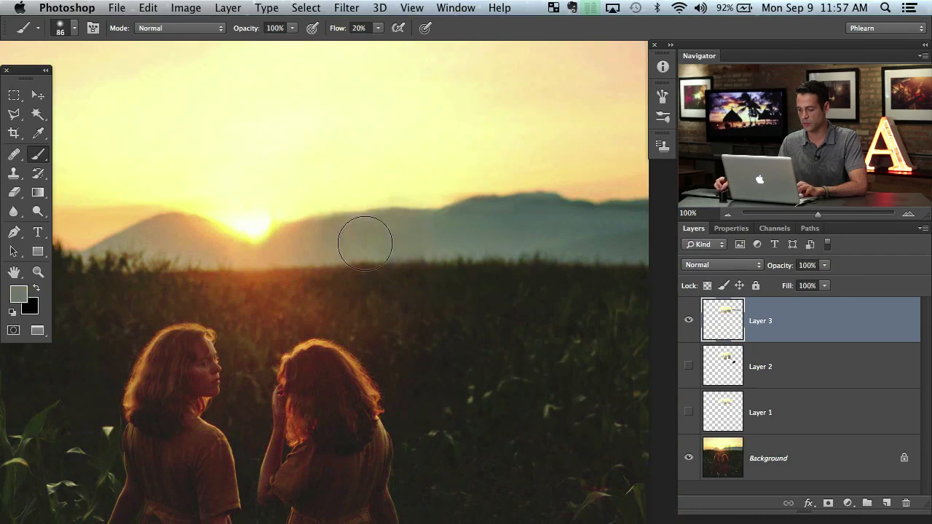
left_click_drag(339, 287, 369, 267)
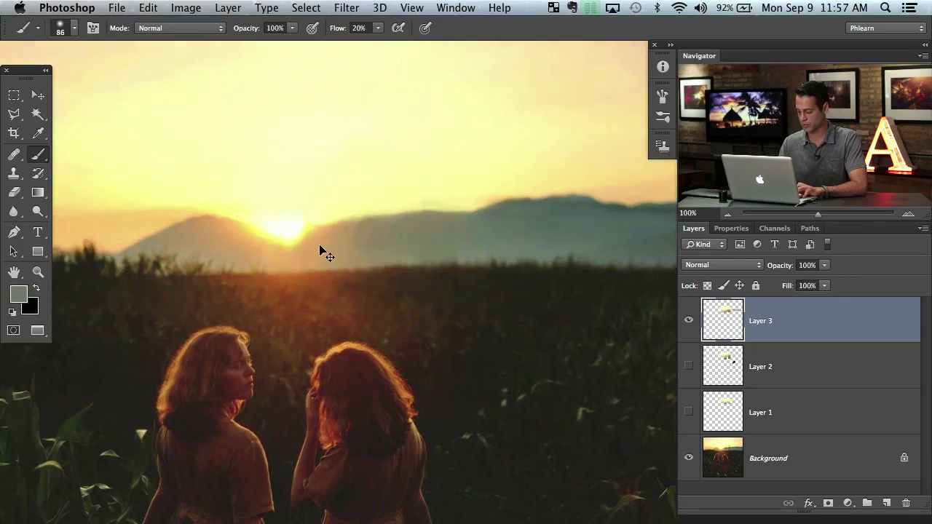
Step: Restore the top edge of the field below the removed towers with sampled dark brown, using an 11 px brush at 200% view
key("super+plus")
mouse_move(385, 218)
left_mouse_down()
mouse_move(289, 306)
mouse_move(268, 289)
mouse_move(229, 288)
left_mouse_up()
left_click(246, 286, "alt")
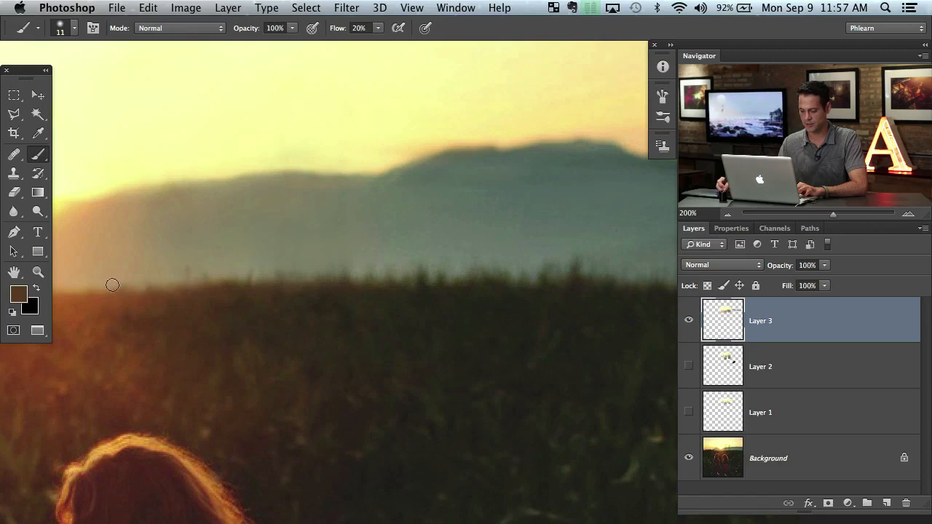
left_click_drag(117, 313, 270, 322)
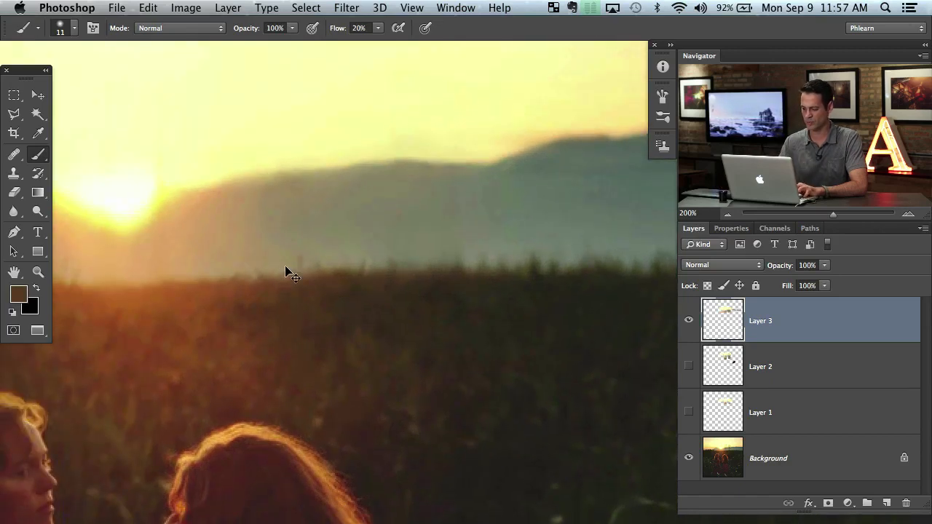
key("super+minus")
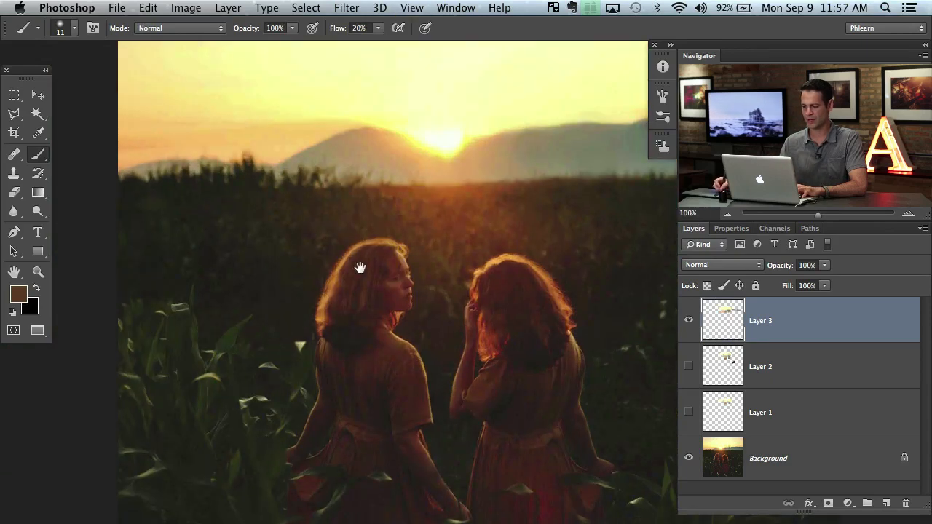
Step: Enlarge the brush to 122 px and blend sampled tan and gray-green haze over the mountain beside the sun on Layer 3
left_click_drag(360, 268, 218, 333)
mouse_move(330, 255)
left_mouse_down()
mouse_move(358, 251)
mouse_move(333, 250)
left_mouse_up()
left_click(364, 212, "alt")
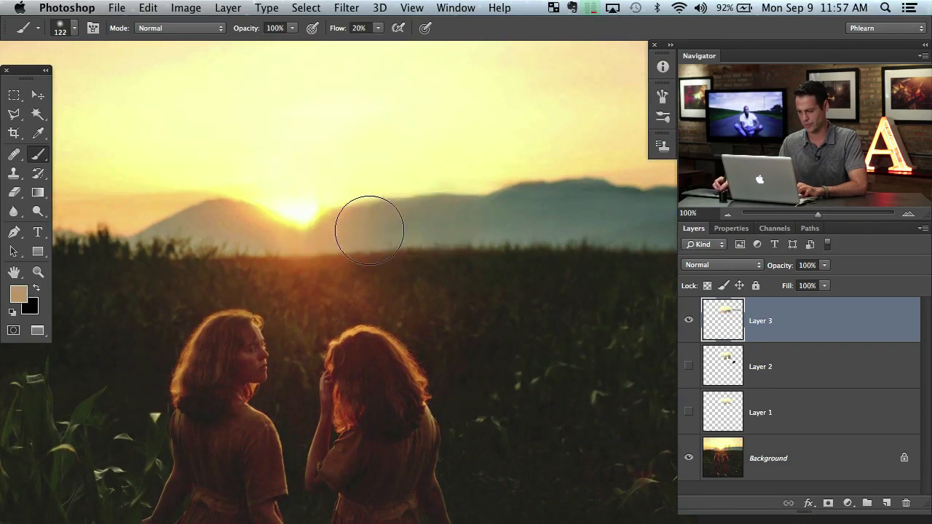
left_click(467, 226, "alt")
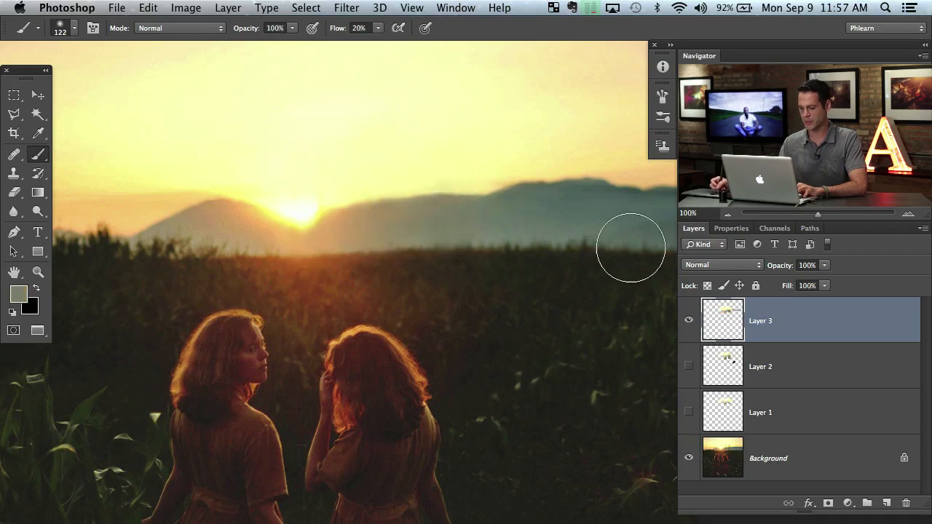
Step: Compare the image with and without Layer 3, leaving the layer visible
left_click(688, 322)
left_click(688, 322)
left_click(688, 322)
left_click(687, 322)
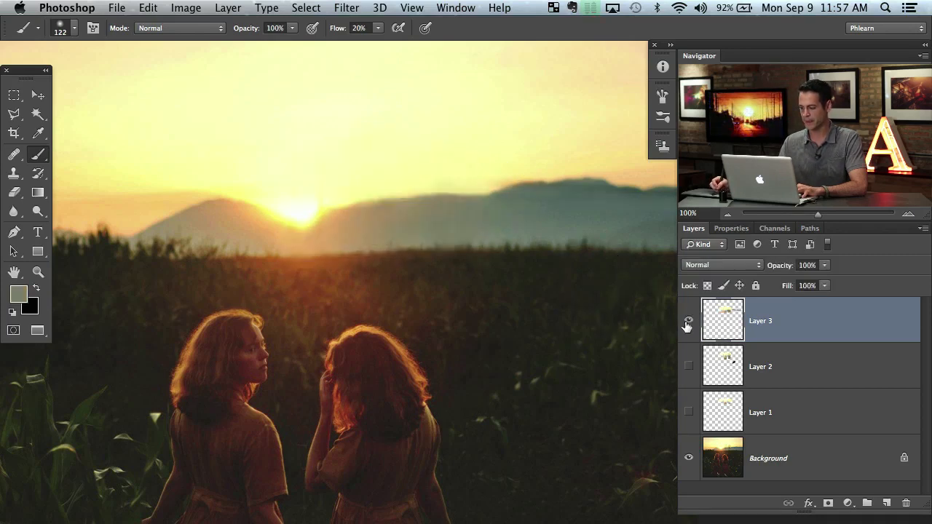
left_click_drag(611, 341, 587, 335)
left_click(689, 322)
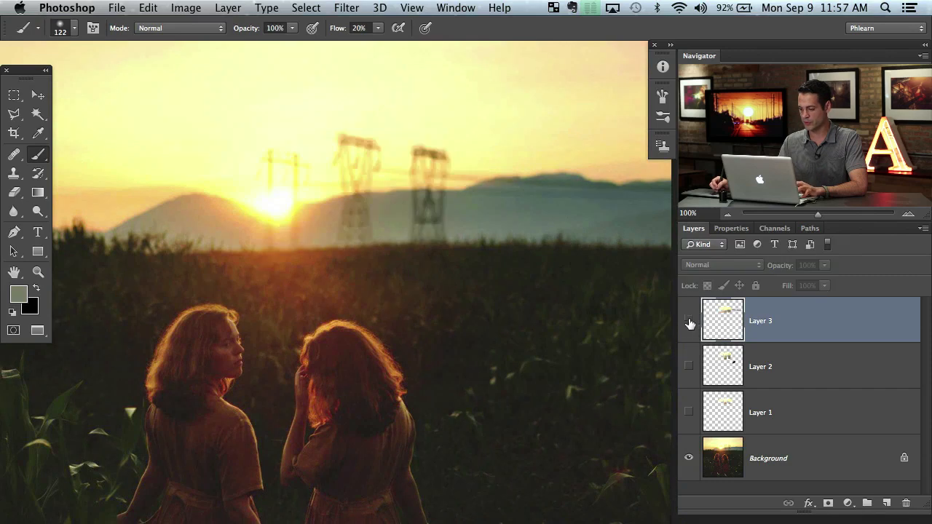
left_click(688, 322)
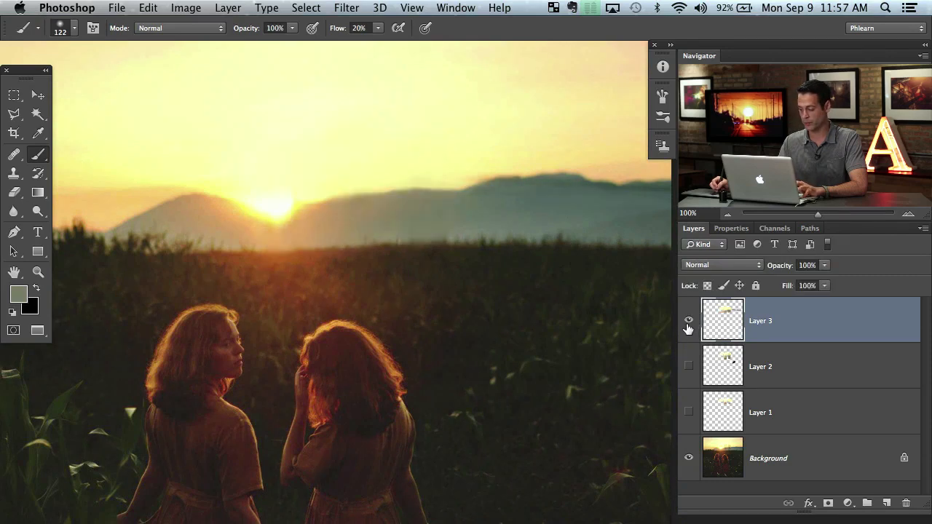
left_click(689, 322)
left_click(689, 322)
Step: Hide Layer 3 and compare the image with and without the Layer 1 retouching
left_click(688, 412)
left_click(688, 412)
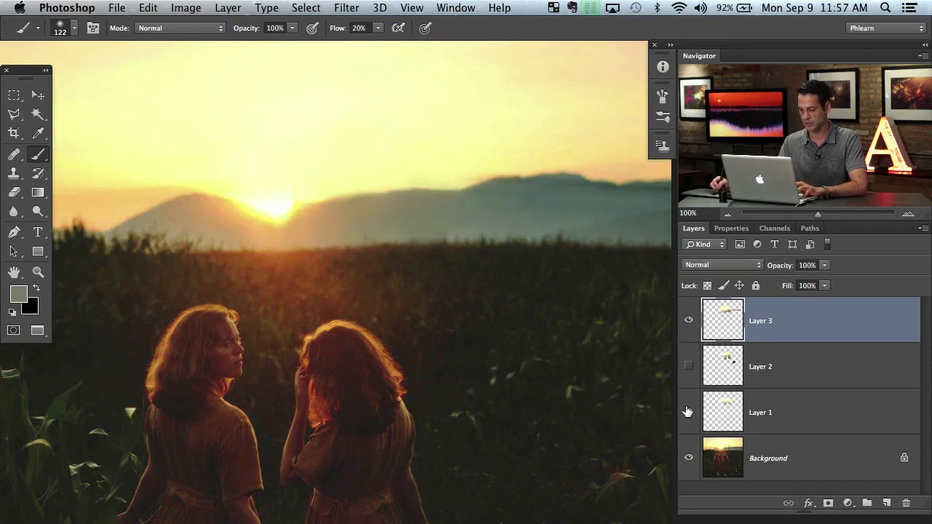
left_click(689, 413)
left_click(688, 412)
left_click(689, 413)
left_click(689, 412)
left_click(688, 413)
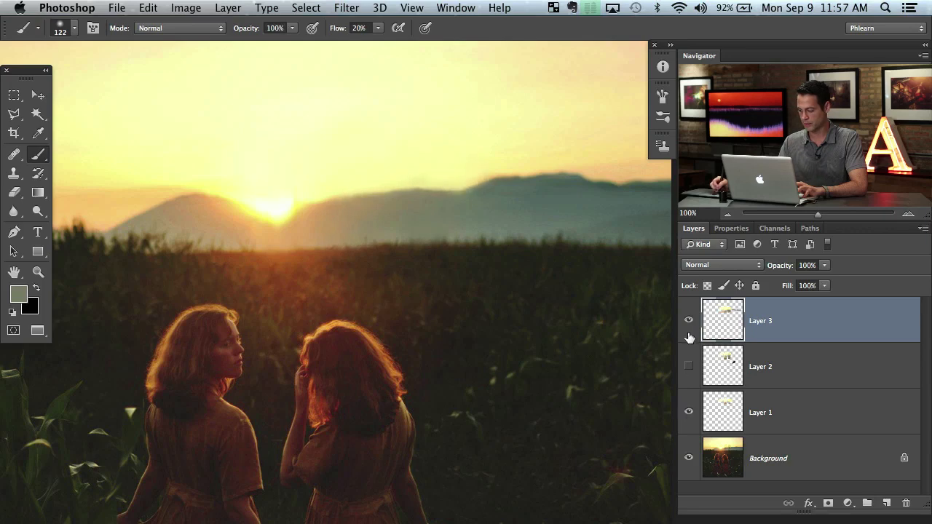
left_click(689, 331)
left_click(689, 412)
left_click(688, 413)
left_click(688, 413)
left_click(688, 412)
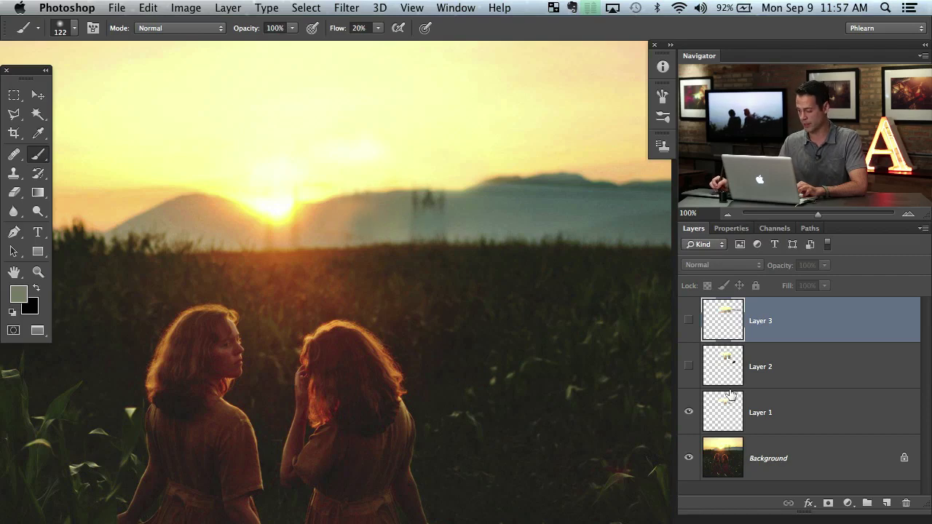
Step: View the Layer 2 and Layer 3 retouching results one at a time, then hide both layers
left_click(689, 413)
left_click(688, 366)
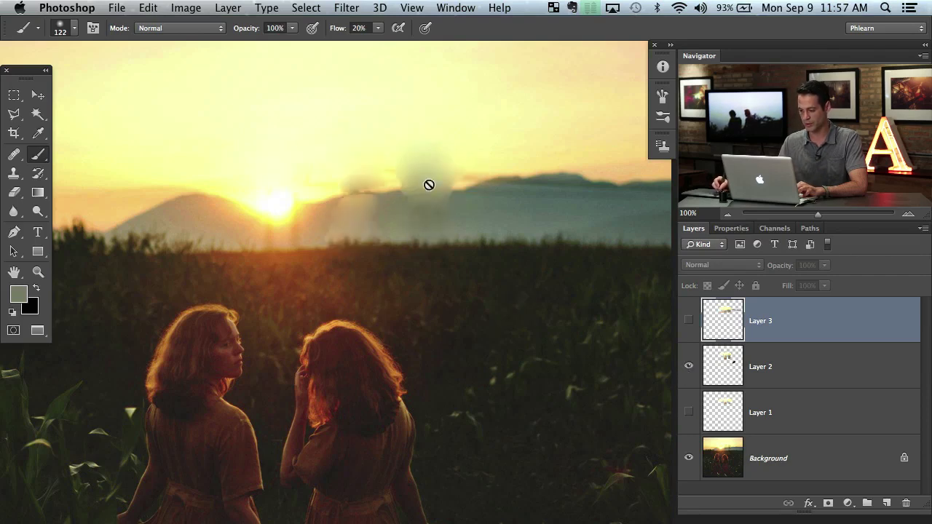
left_click(688, 370)
left_click(686, 322)
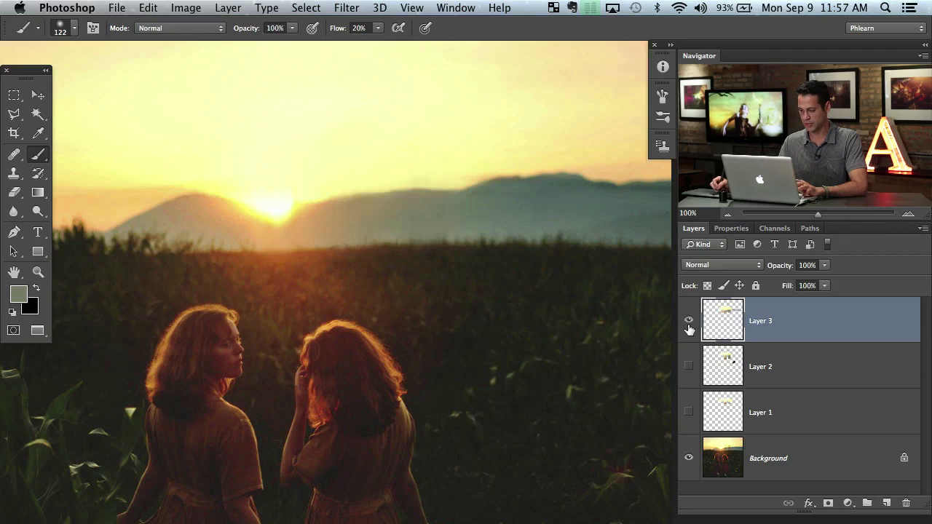
left_click(689, 326)
Step: Show and select Layer 1, compare the image with and without it, and leave it visible
left_click(688, 413)
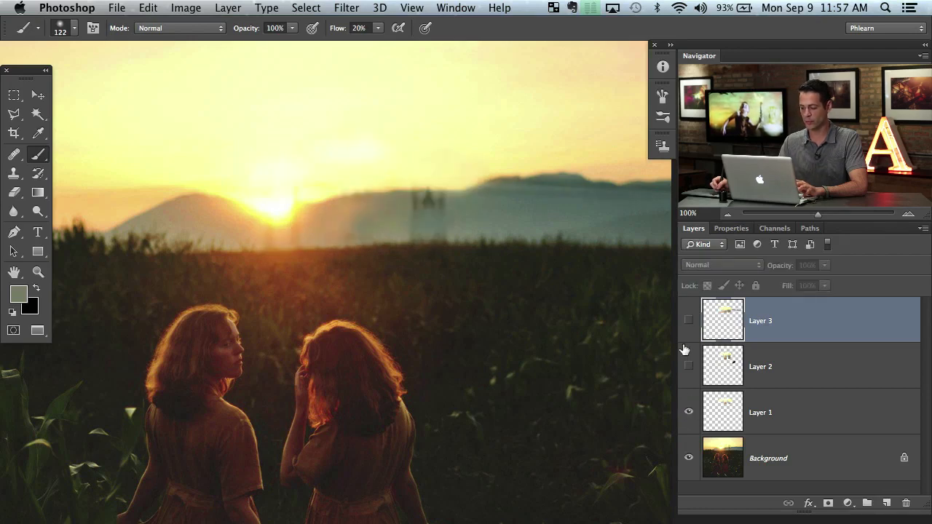
left_click(780, 421)
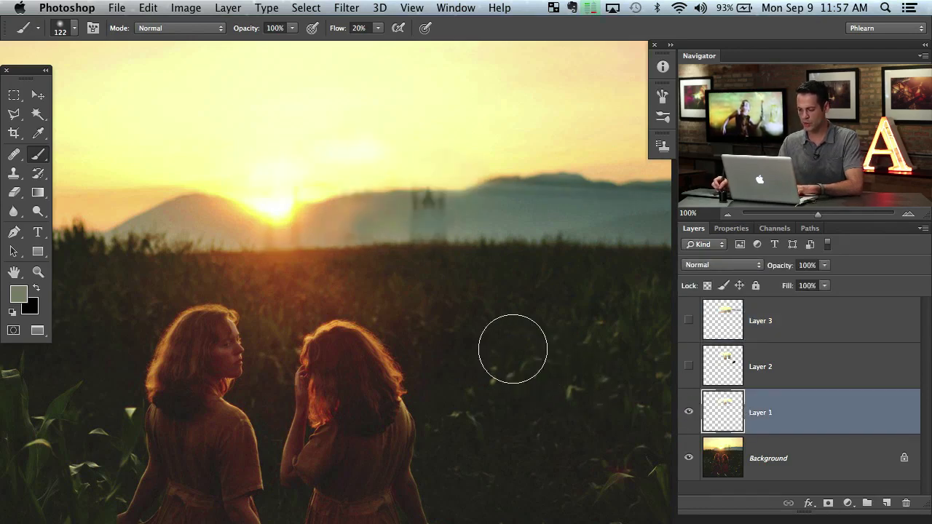
left_click(689, 413)
left_click(689, 414)
left_click(689, 414)
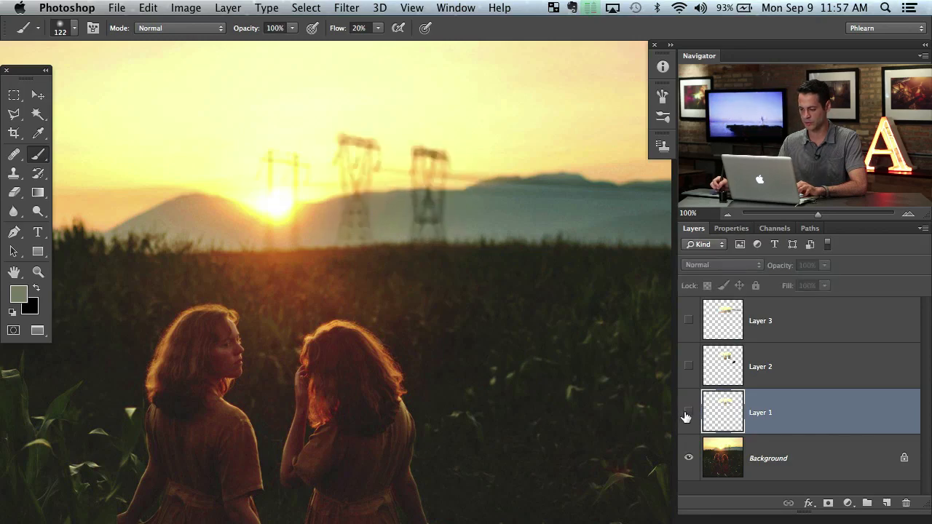
left_click(689, 414)
Step: Paint sampled tan and gray-green haze over the tower remnants on the mountain in Layer 1, reducing the brush to 66 px
left_click(346, 217, "alt")
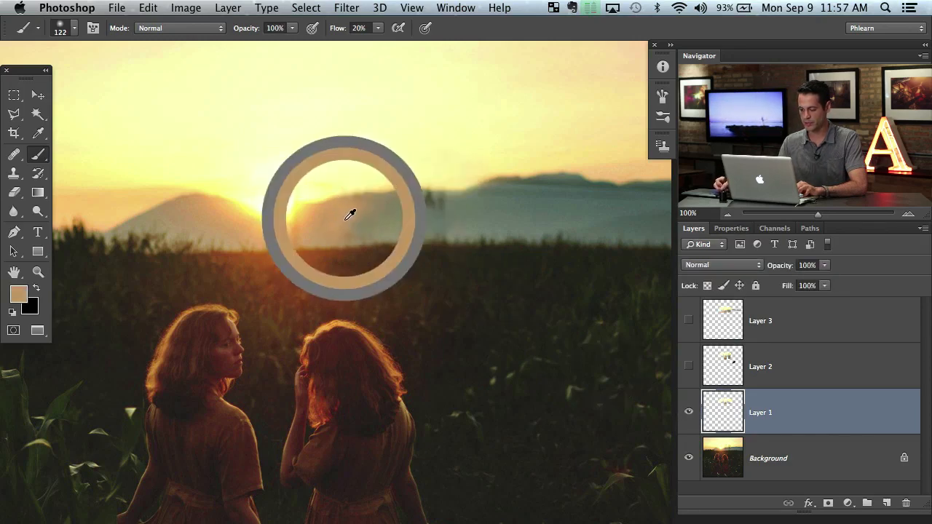
left_click(379, 223, "alt")
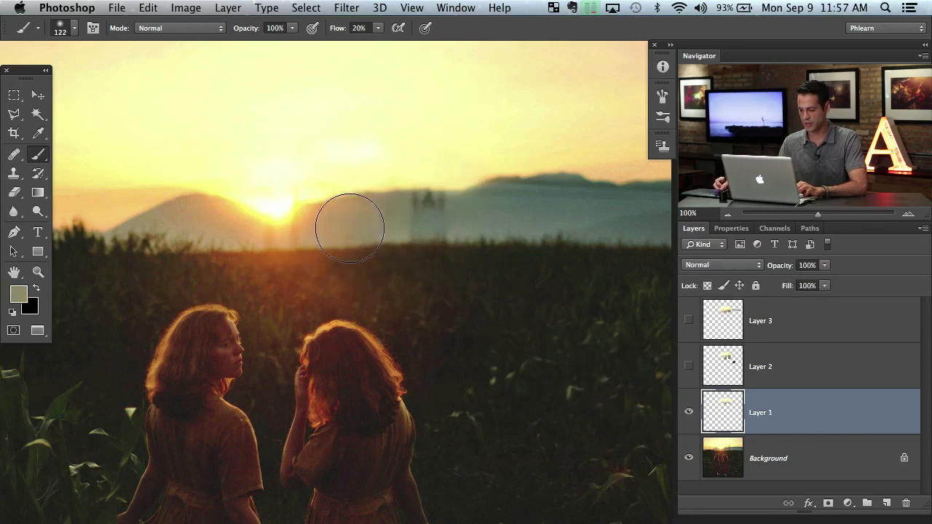
left_click(379, 216, "alt")
left_click(399, 228, "alt")
mouse_move(435, 232)
left_mouse_down()
mouse_move(447, 211)
mouse_move(399, 232)
mouse_move(422, 224)
mouse_move(405, 222)
mouse_move(425, 204)
mouse_move(413, 201)
mouse_move(447, 200)
left_mouse_up()
left_click(465, 217, "alt")
left_click(395, 211, "alt")
Step: Restore the field's top edge below the removed towers with sampled dark brown, using an 11 px brush
left_click(431, 265, "alt")
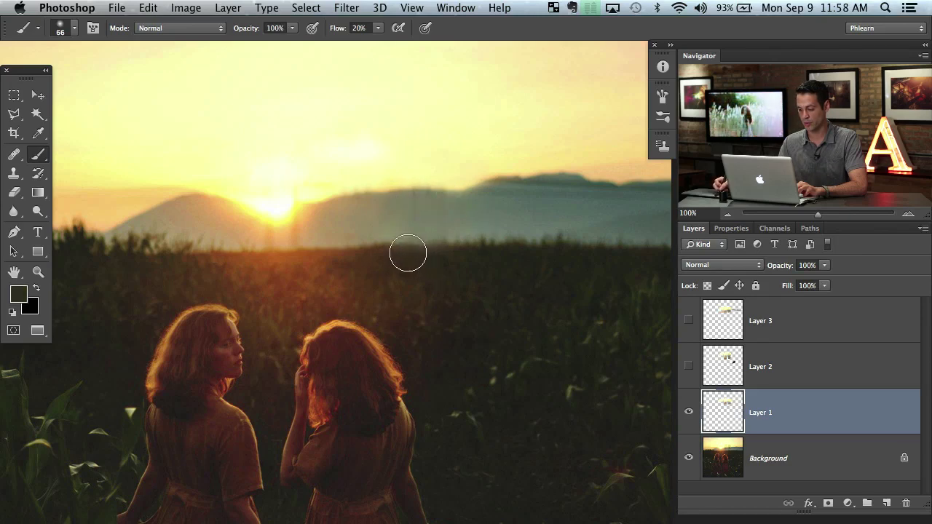
left_click_drag(429, 256, 418, 260)
left_click(440, 257, "alt")
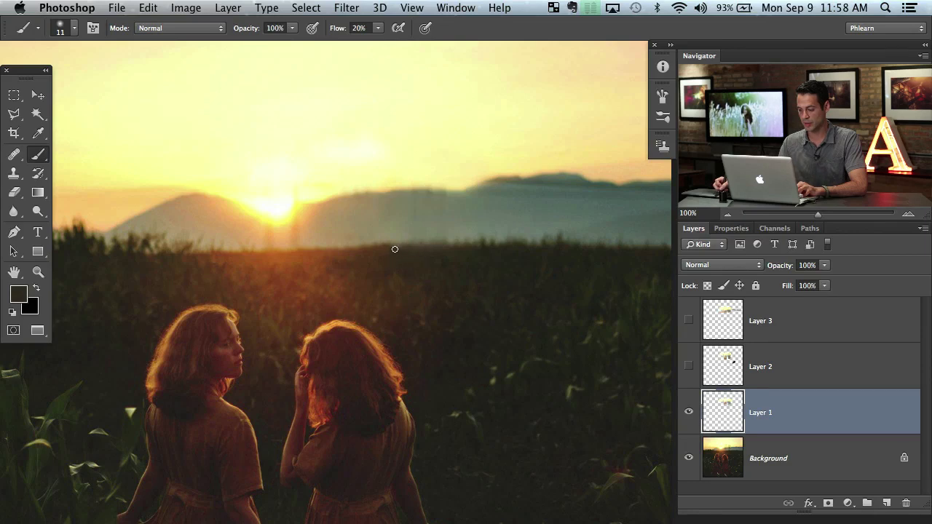
Step: Refine the mountain ridge with sampled gray-green, pale yellow and tan colors, enlarging the brush to 24 px
left_click(445, 208, "alt")
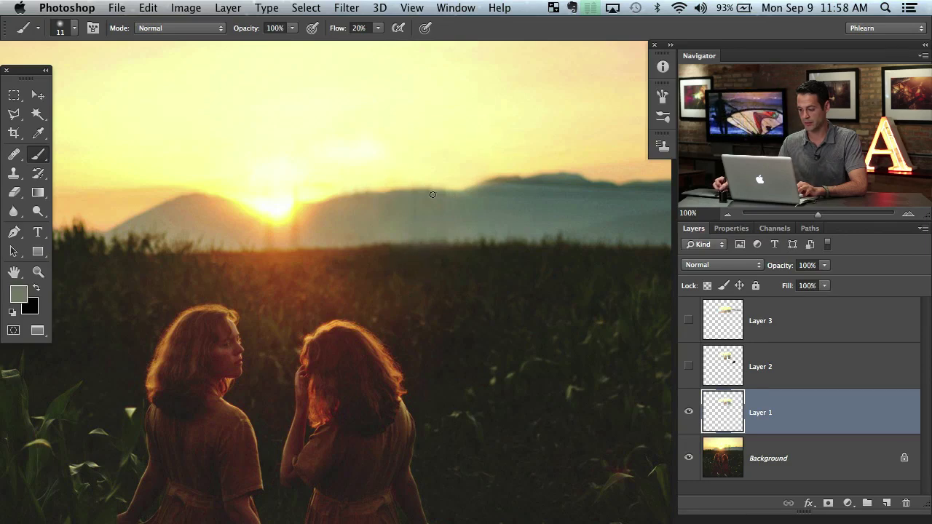
left_click_drag(423, 204, 433, 203)
left_click(450, 202, "alt")
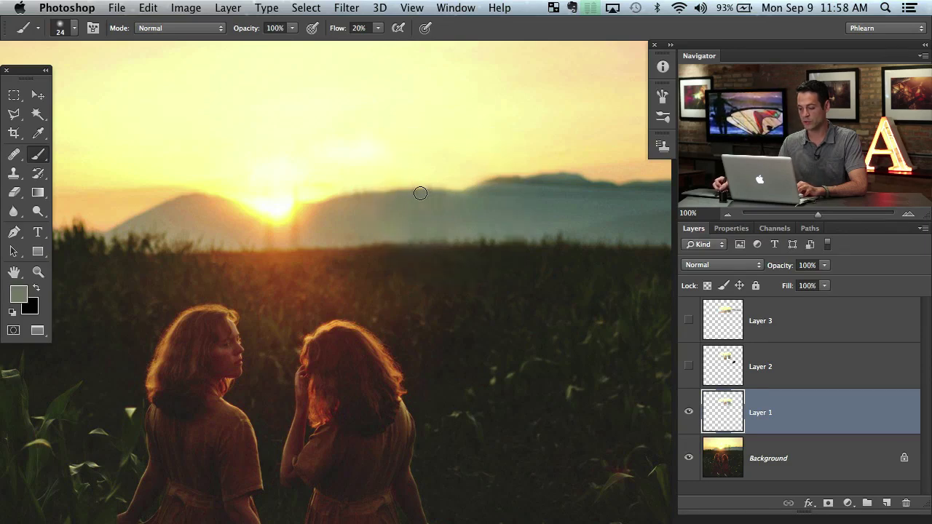
left_click(439, 195, "alt")
left_click(346, 191, "alt")
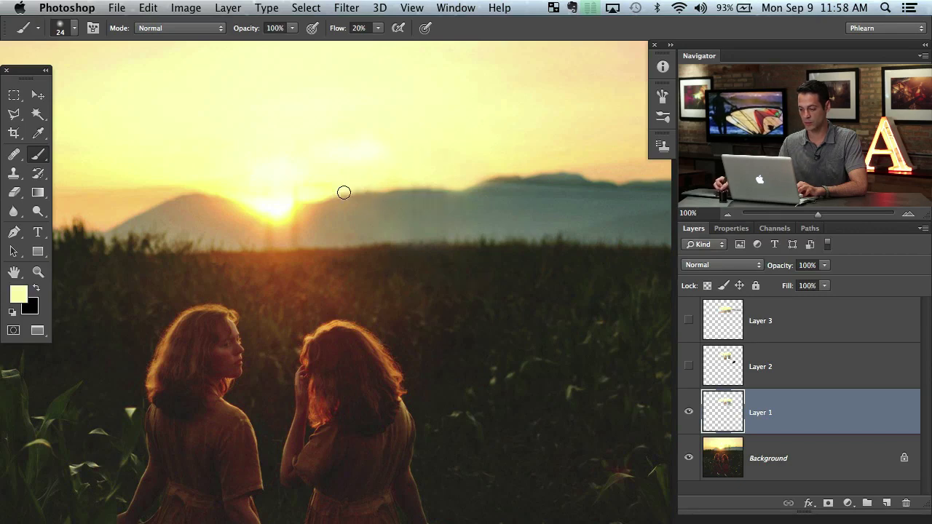
left_click(402, 191, "alt")
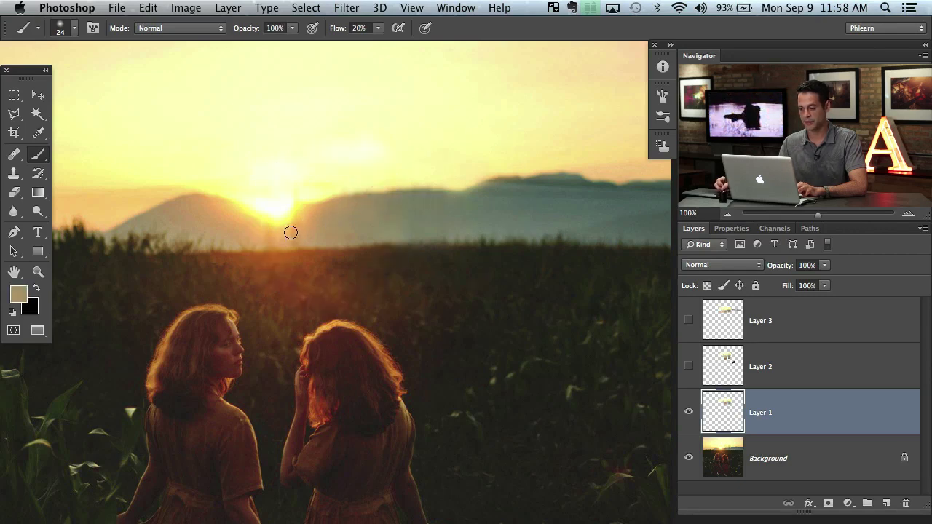
Step: Enlarge the brush to 57 px, then 101 px, and blend sampled pale yellow into the sky above the ridge
left_click_drag(327, 194, 351, 194)
left_click(308, 187, "alt")
left_click(372, 180, "alt")
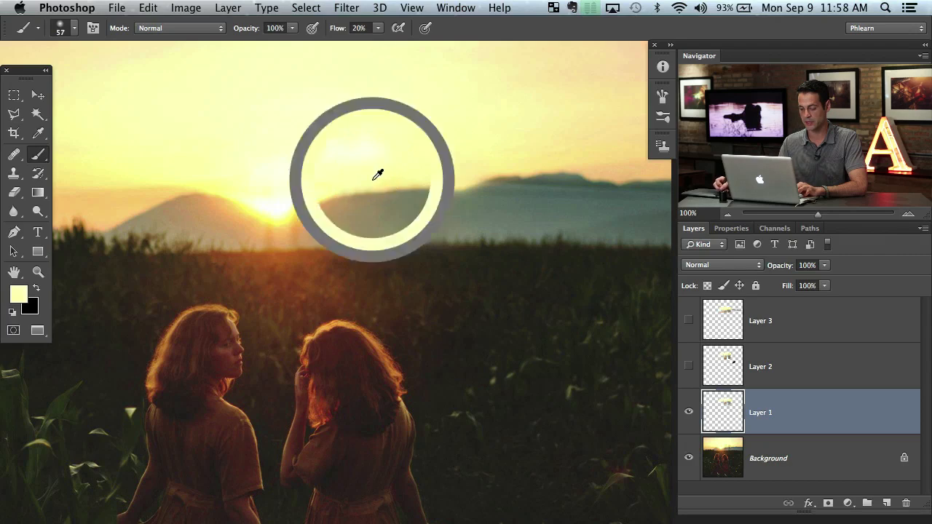
left_click_drag(385, 145, 377, 173)
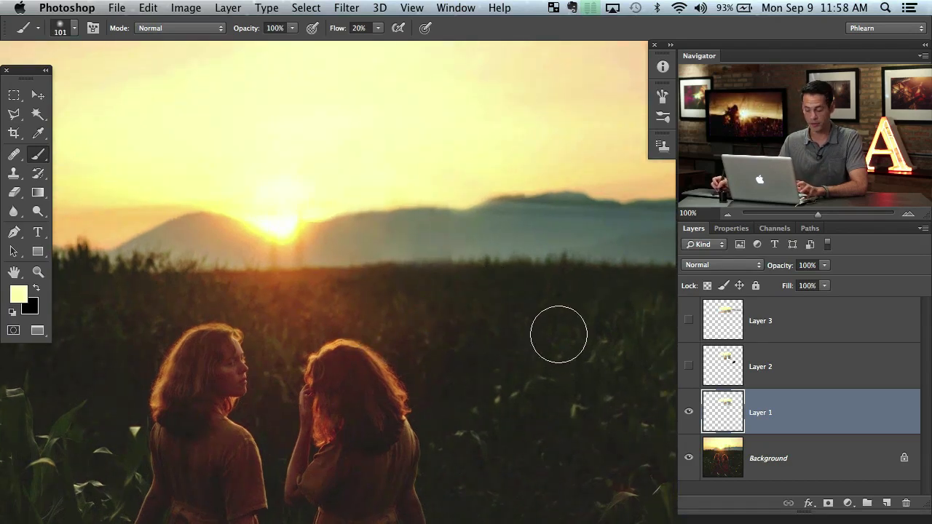
Step: Hide Layer 1, show Layer 3 and compare the image with and without it, leaving Layer 3 visible
left_click(689, 413)
left_click(688, 321)
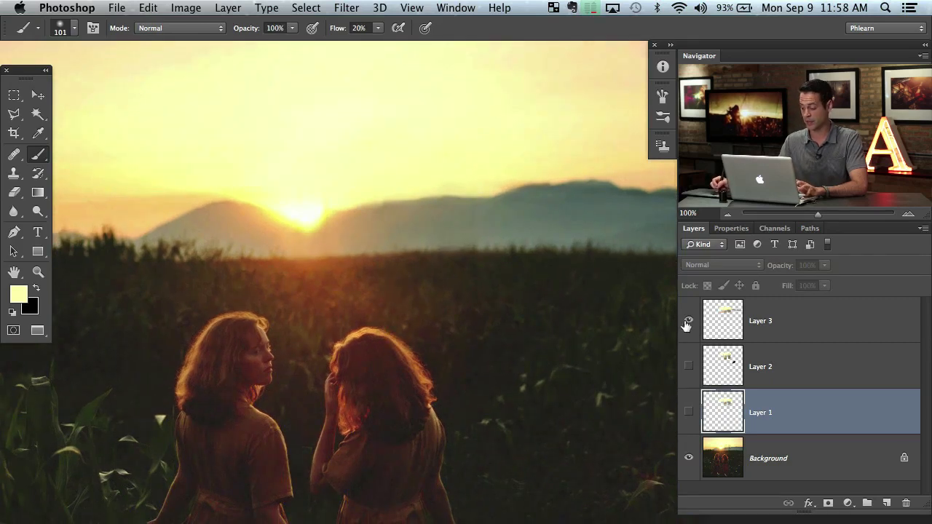
left_click(688, 324)
left_click(688, 324)
left_click(689, 325)
left_click(688, 326)
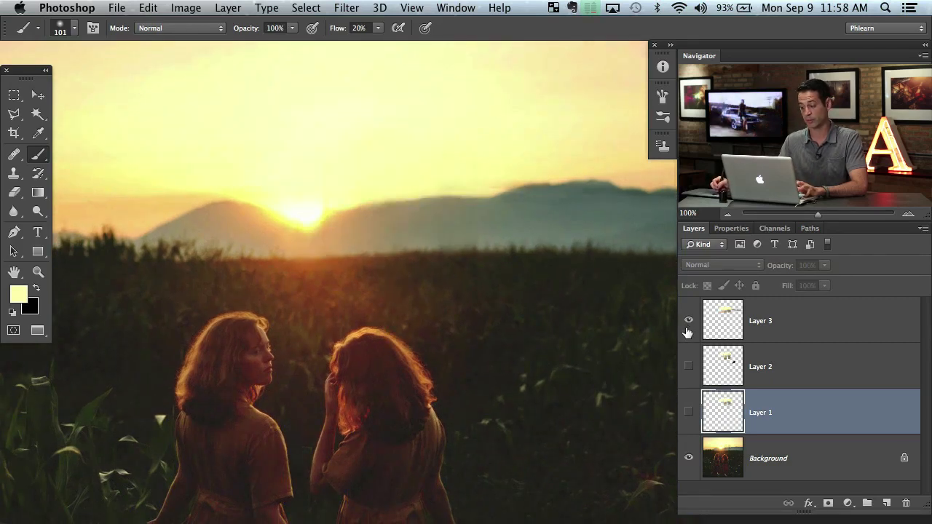
left_click(687, 328)
left_click(687, 332)
left_click(687, 331)
left_click(687, 331)
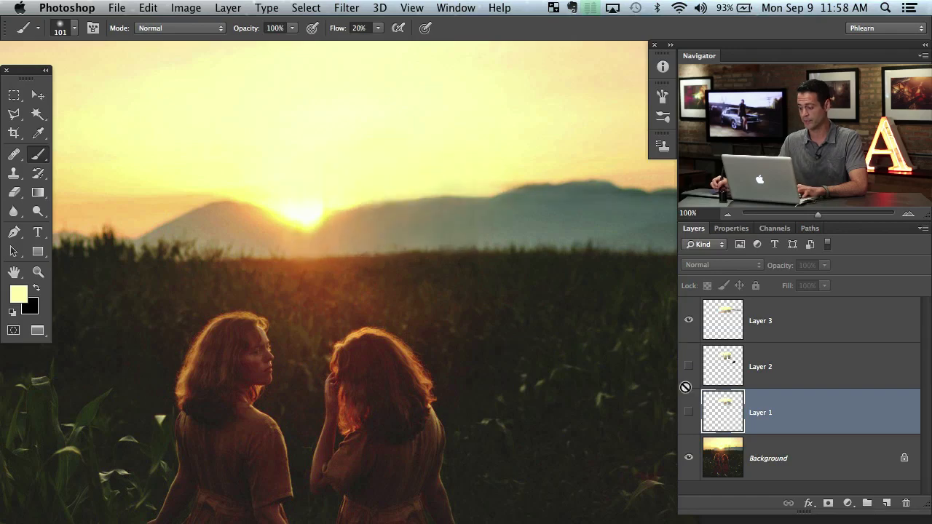